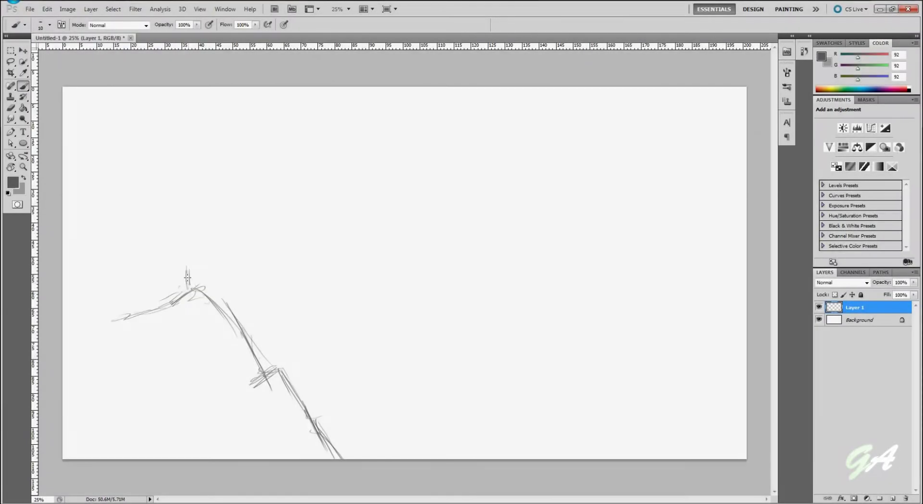
Sketch the tree-topped left ridge, valley slopes, arching spires and lower-canvas lines with the brush.
drag(187, 278, 100, 307)
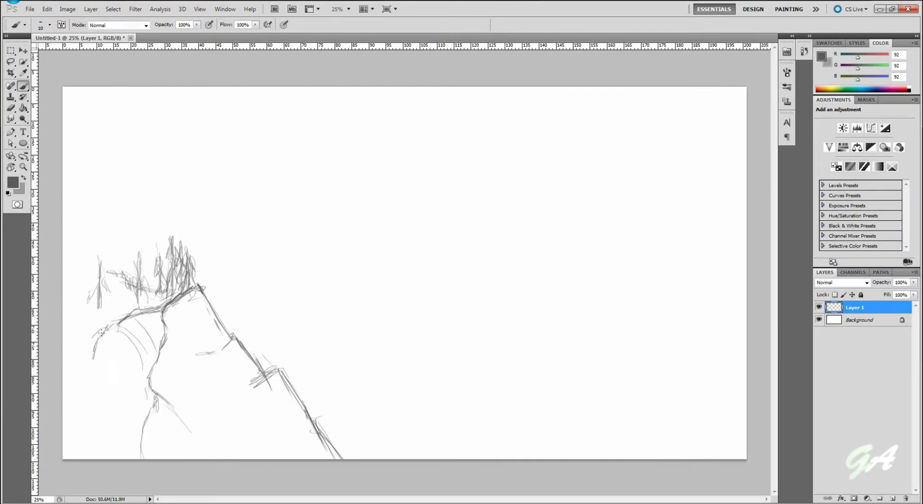
mouse_move(207, 250)
mouse_down()
mouse_move(430, 182)
mouse_move(356, 326)
mouse_up()
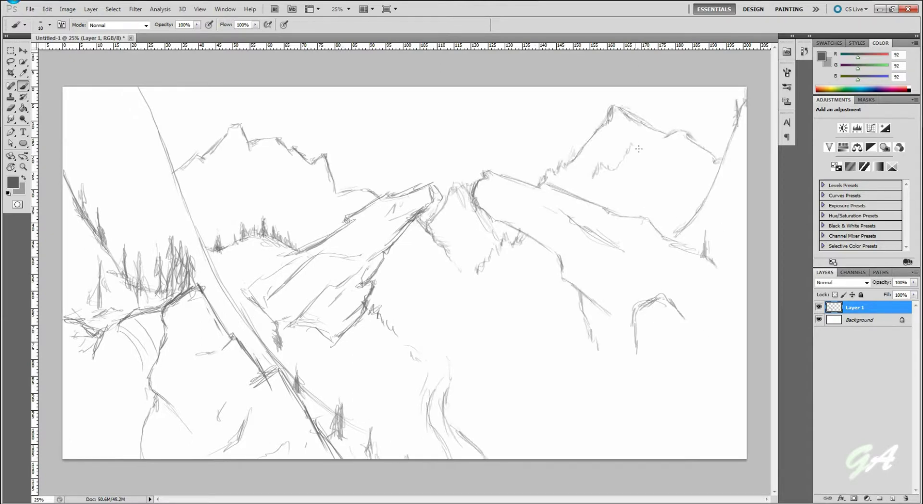
drag(563, 412, 539, 432)
On a new layer, block in the lower-left cliff and left edge in dark blue-grey.
key(ctrl+shift+alt+n)
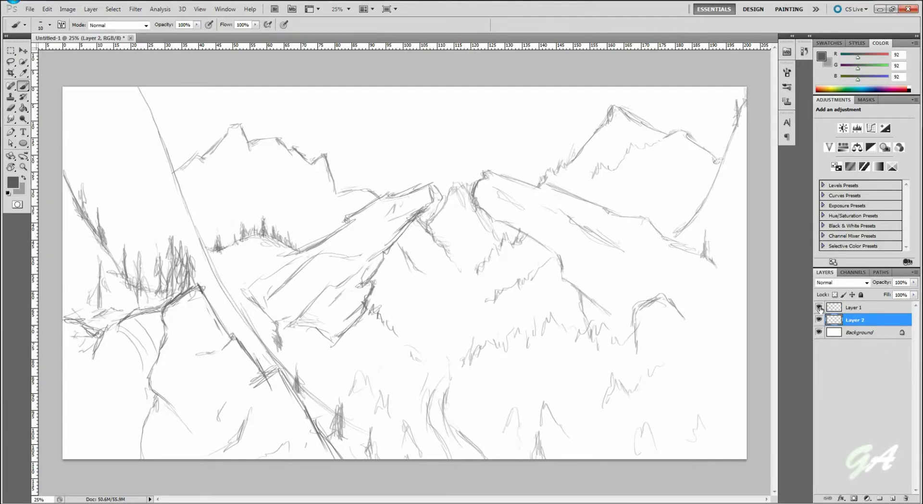
key(i)
click(13, 182)
click(703, 231)
click(579, 245)
click(788, 170)
key(b)
mouse_move(76, 433)
mouse_down()
mouse_move(198, 294)
mouse_move(278, 409)
mouse_move(336, 457)
mouse_up()
drag(96, 337, 72, 183)
drag(73, 289, 72, 140)
Fill the upper-left cliff with a jagged right edge, then add lighter grey strokes at 50% opacity.
key(bracketleft)
key(bracketleft)
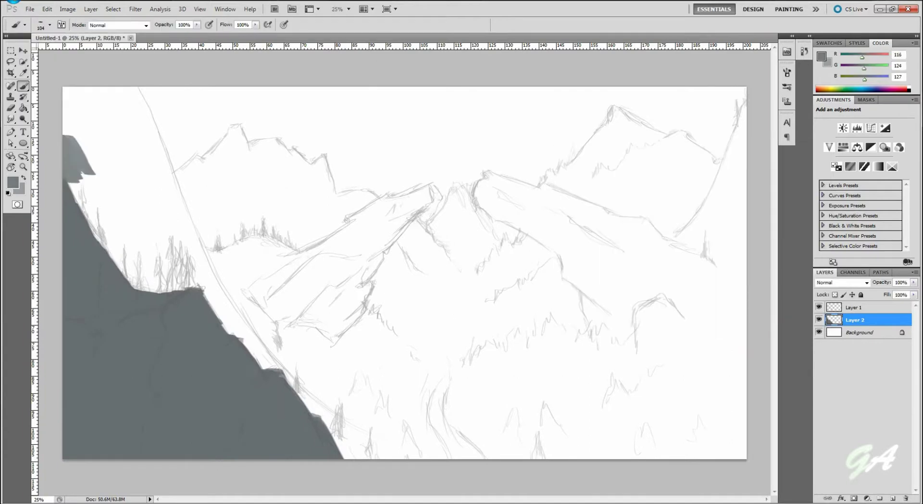
drag(138, 125, 96, 217)
drag(164, 149, 124, 246)
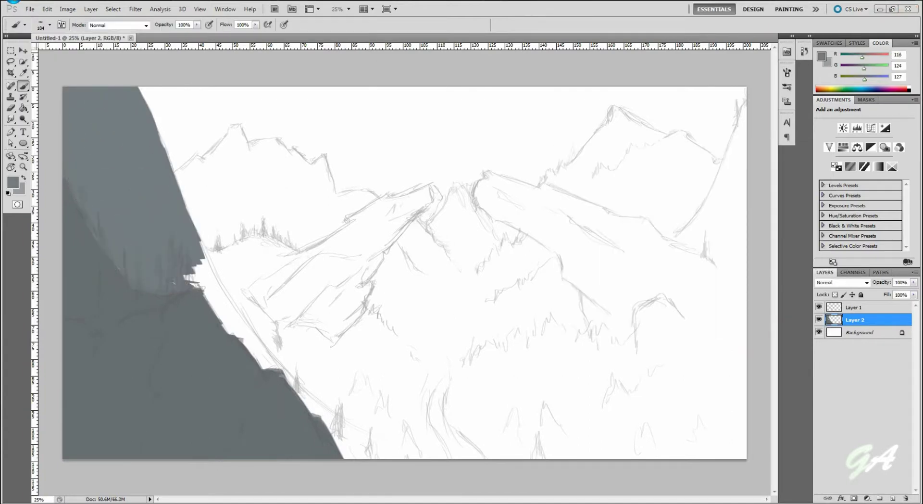
click(49, 24)
key(Return)
key(5)
drag(222, 308, 337, 423)
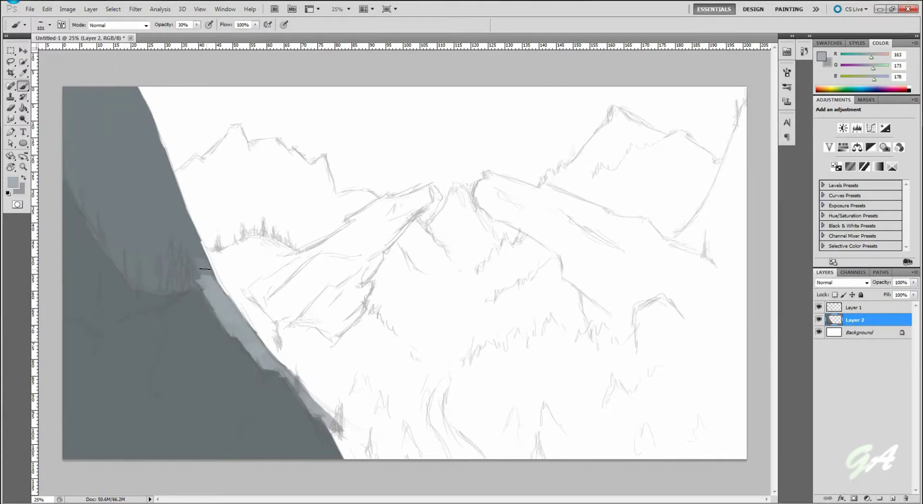
drag(145, 226, 192, 283)
drag(173, 231, 234, 324)
Dab faint lighter marks into the rock at 20% opacity and darken the left-edge strip.
key(3)
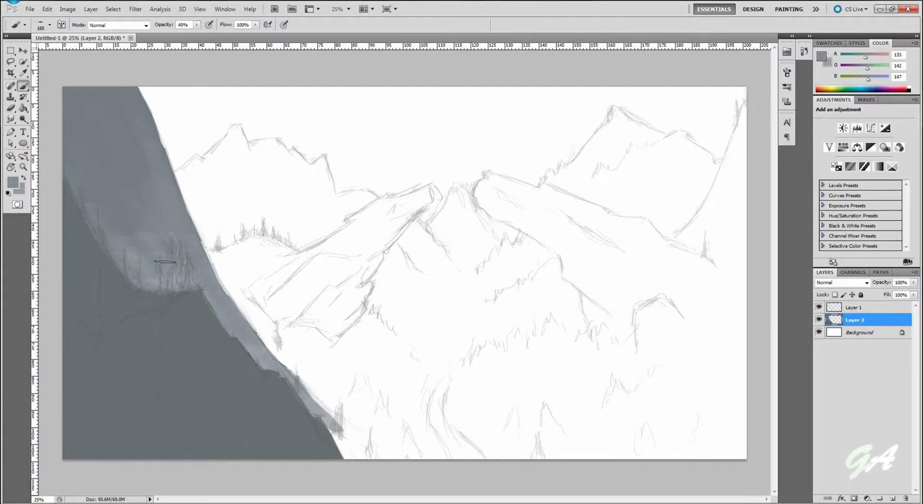
key(2)
alt+click(235, 303)
drag(169, 347, 135, 321)
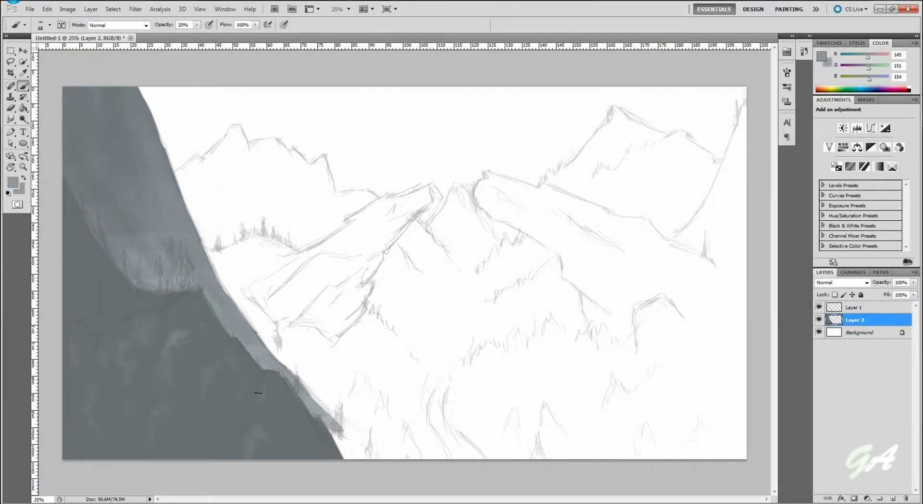
key(2)
alt+click(96, 337)
drag(72, 443, 101, 340)
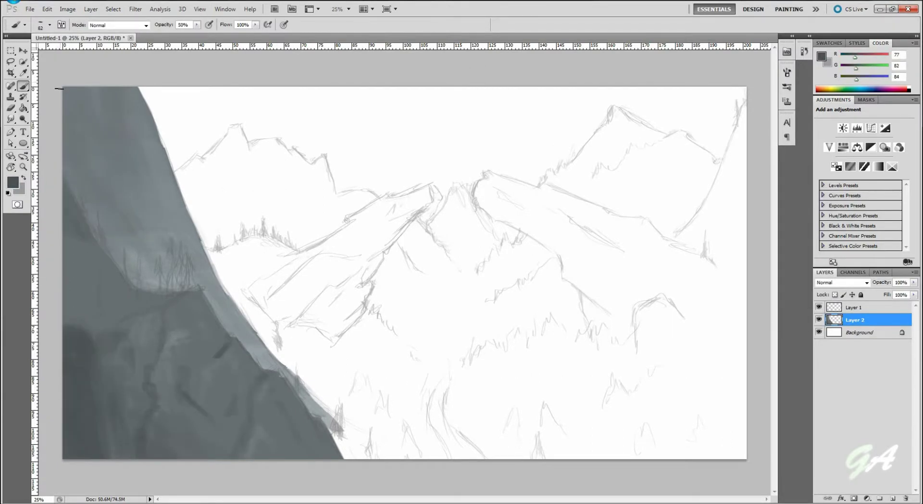
Paint dark pine trees along the cliff ledge with a size-25 brush at full opacity.
click(50, 25)
click(29, 48)
key(0)
drag(96, 271, 98, 301)
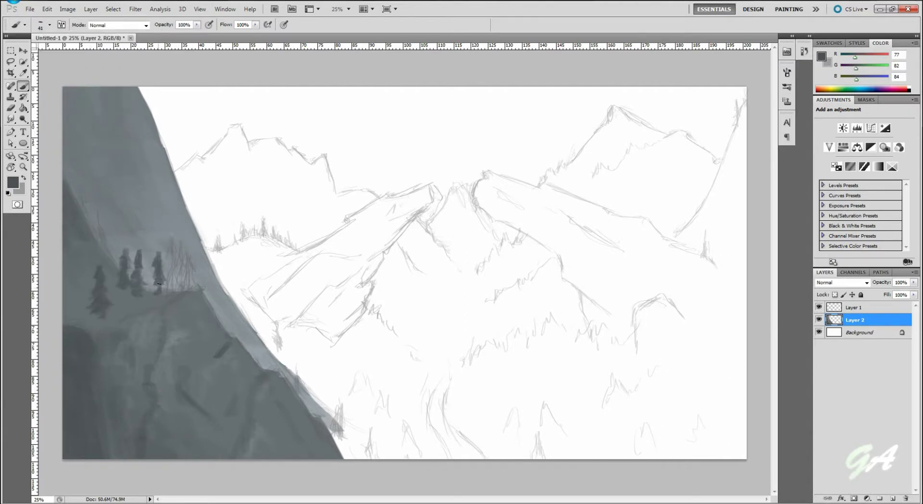
alt+click(166, 237)
click(50, 24)
click(29, 63)
drag(73, 255, 75, 272)
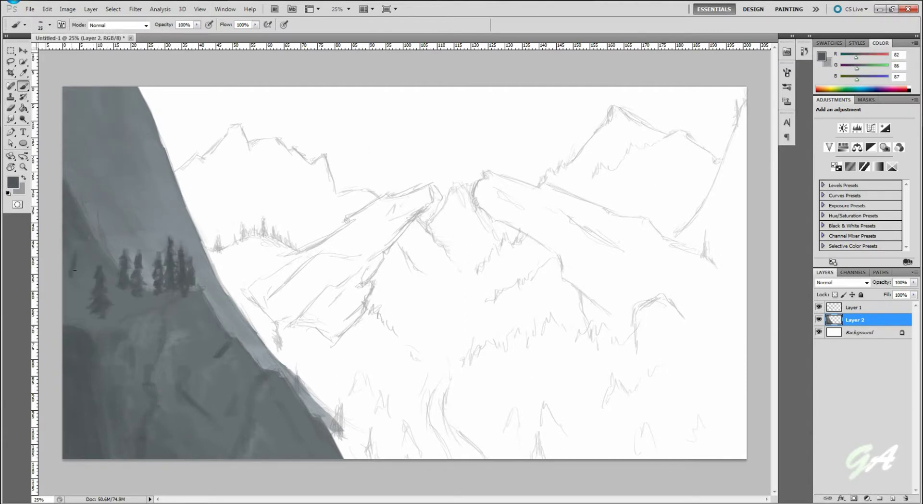
Brush pale highlights across the cliff ledge, then paint light blue sky across the top on a new layer.
click(13, 182)
click(779, 170)
key(2)
drag(106, 308, 163, 284)
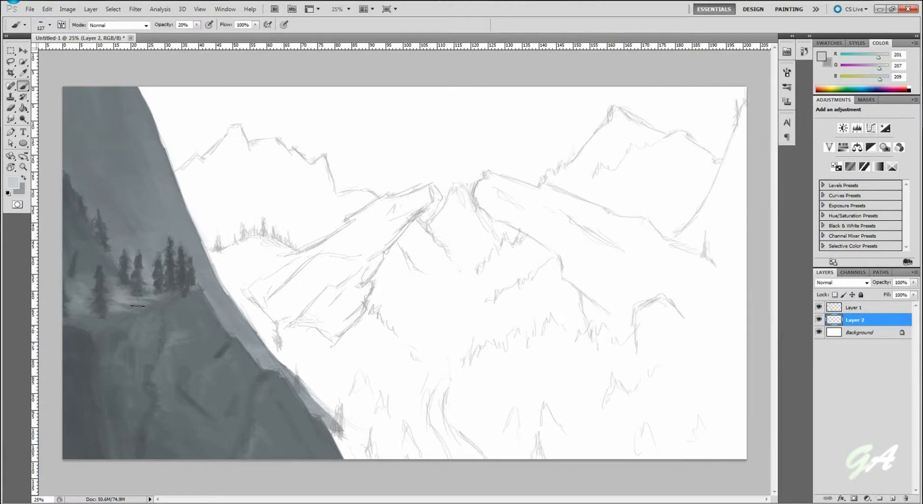
drag(67, 452, 111, 298)
key(ctrl+shift+alt+n)
drag(168, 120, 505, 202)
Dab soft light clouds across the sky and along the horizon with a large cloud brush.
drag(505, 145, 740, 159)
click(50, 24)
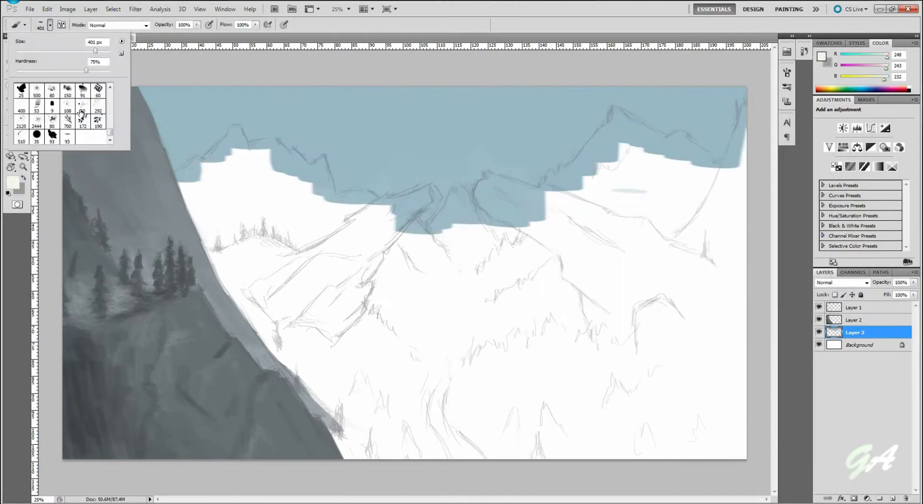
click(57, 72)
drag(216, 135, 423, 158)
drag(384, 193, 722, 144)
Paint a soft pale yellow sun glow near the top centre at 30% opacity.
key(3)
click(821, 56)
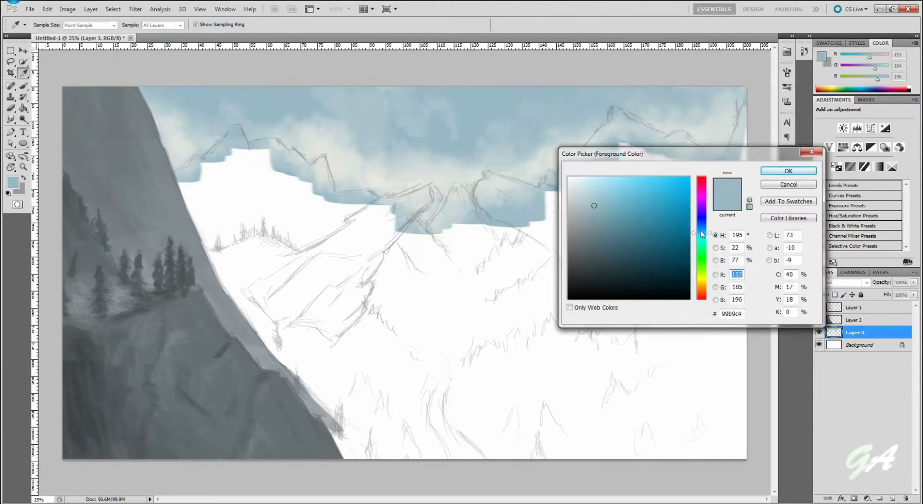
click(779, 174)
click(50, 24)
click(41, 62)
click(505, 104)
drag(511, 93, 556, 155)
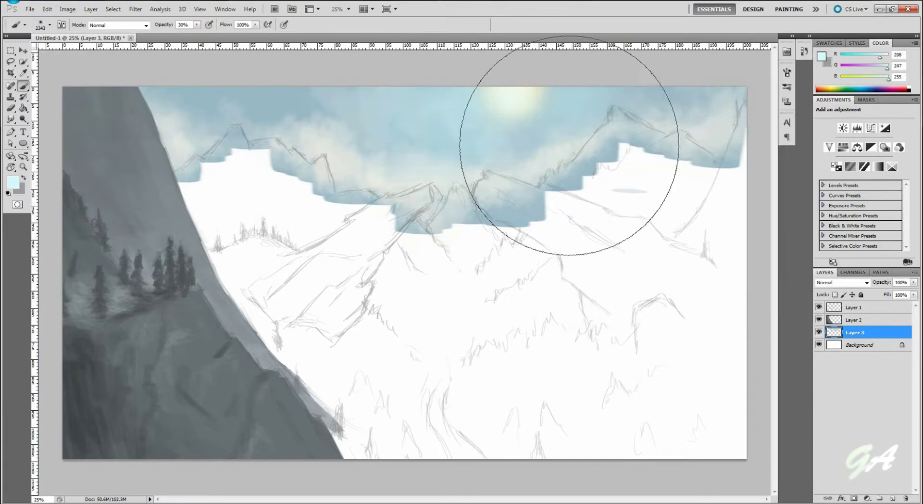
Switch to a paler cream colour at 90% opacity and try a brush size of 64.
click(13, 182)
click(779, 169)
key(9)
click(49, 25)
text(64)
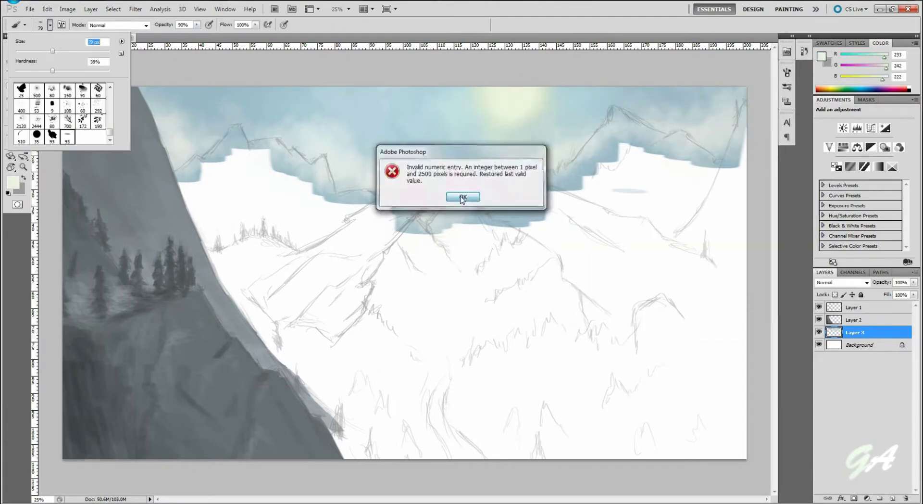
click(462, 195)
key(5)
key(alt+bracketright)
Add pale highlights to the cliff rock at 20% opacity and darken the lower-left rock at 40%.
key(2)
drag(194, 338, 245, 404)
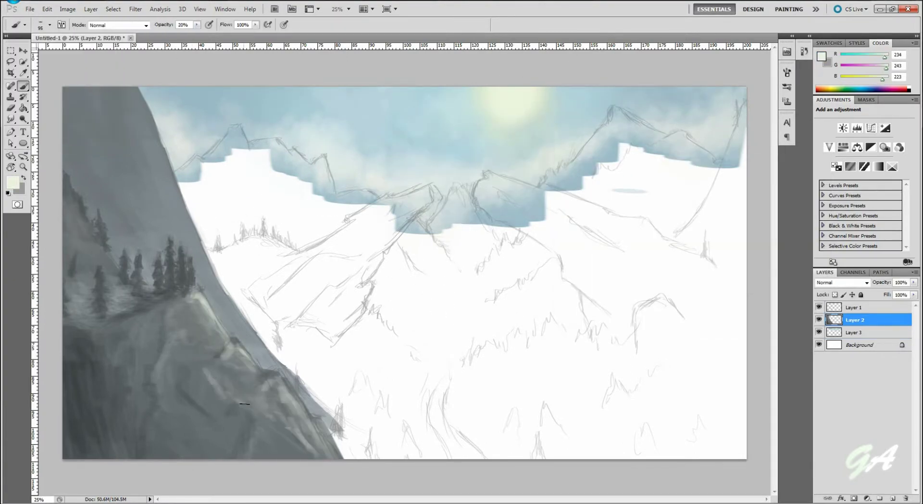
key(6)
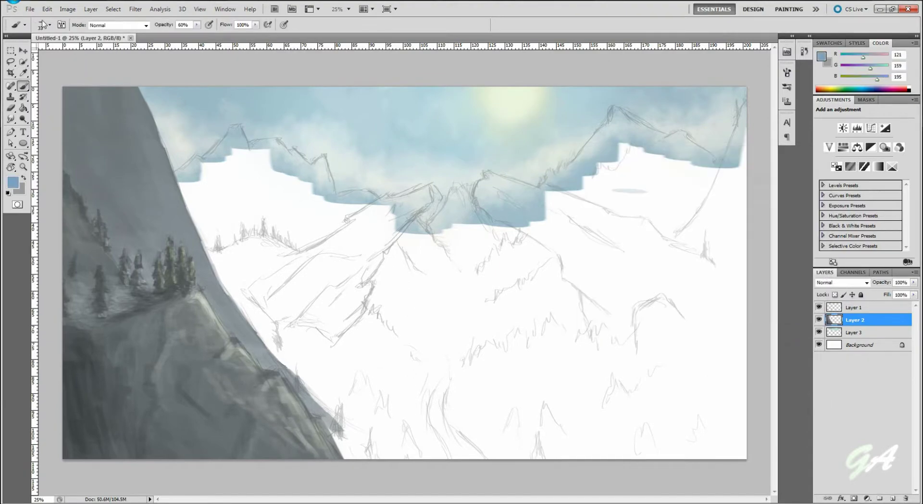
key(4)
drag(81, 433, 146, 406)
key(9)
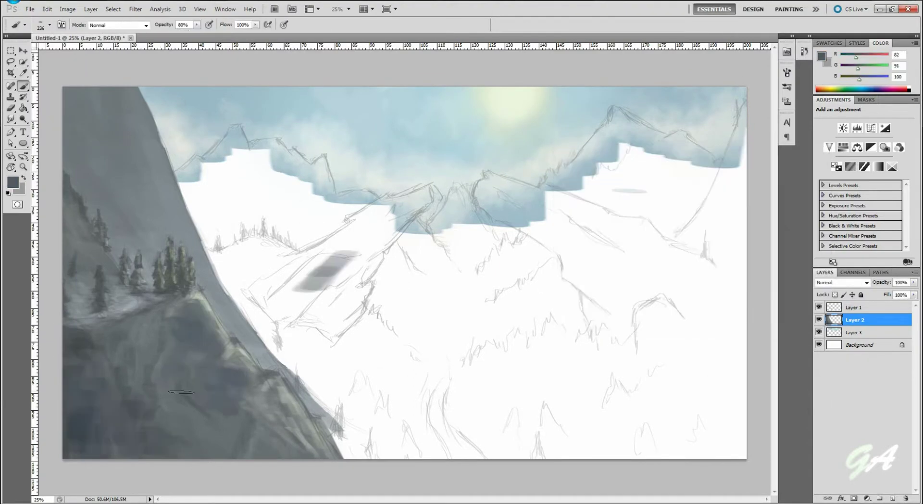
Cover the snowfield, valley and centre-right ridge with broad grey strokes at 90% opacity.
mouse_move(359, 225)
mouse_down()
mouse_move(305, 329)
mouse_move(385, 433)
mouse_up()
drag(346, 385, 721, 337)
drag(721, 144, 457, 298)
click(50, 24)
drag(474, 185, 674, 265)
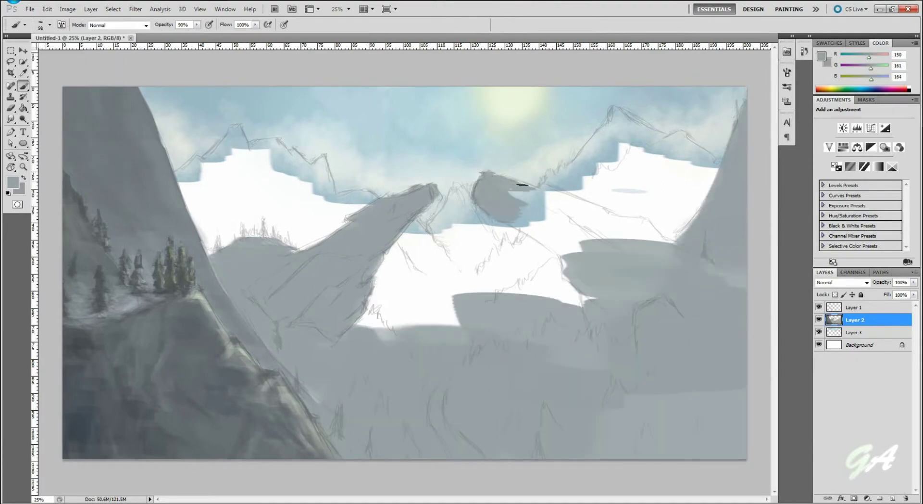
Tint the painting darker olive-grey with Curves adjustments to the Blue and RGB channels.
key(ctrl+m)
drag(769, 216, 771, 220)
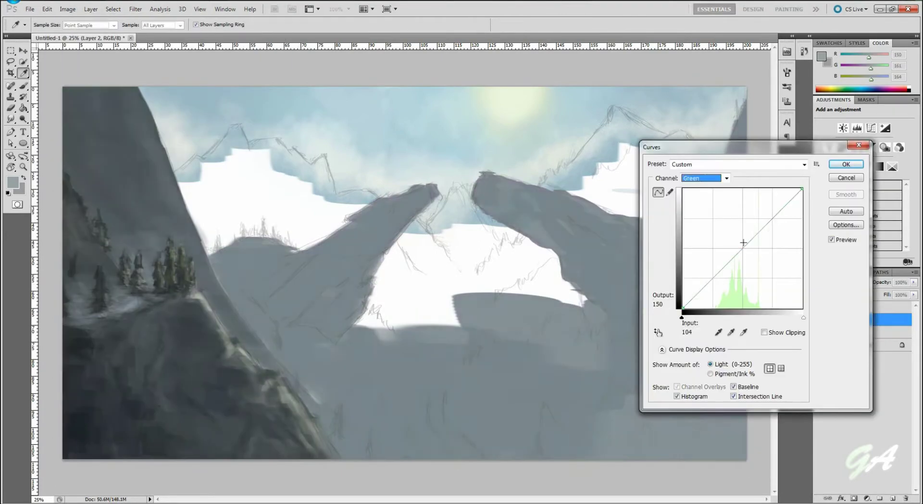
key(alt+2)
click(766, 230)
drag(703, 288, 707, 308)
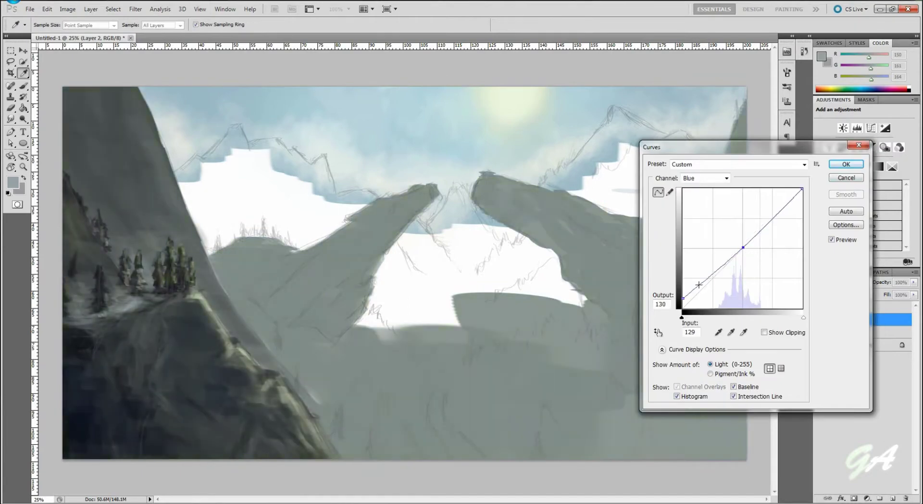
key(Return)
Deepen the shadows on the lower-left cliff with dark brush strokes.
key(b)
mouse_move(96, 433)
mouse_down()
mouse_move(192, 336)
mouse_move(289, 433)
mouse_up()
mouse_move(216, 360)
mouse_down()
mouse_move(204, 347)
mouse_move(264, 409)
mouse_up()
Darken the lower-left cliff with a size-189 brush and define its lit edge at 60% opacity.
key(2)
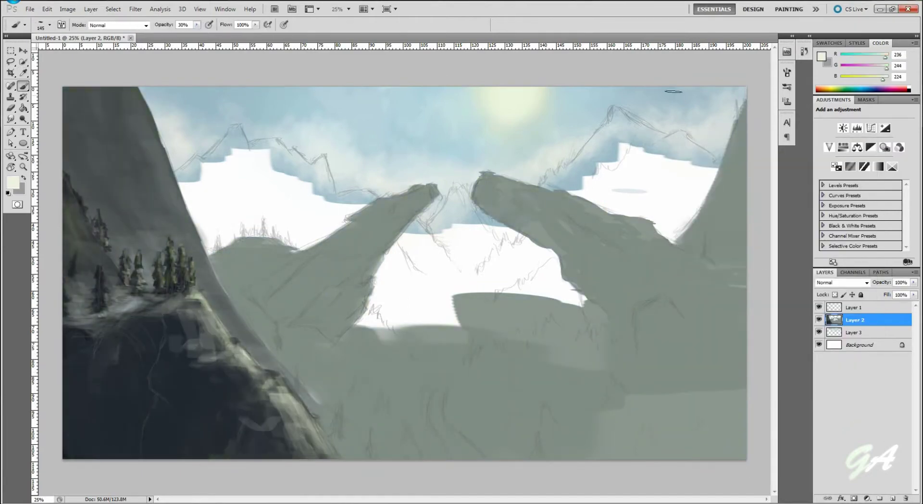
alt+click(144, 409)
drag(144, 375, 241, 433)
click(49, 24)
drag(96, 409, 171, 387)
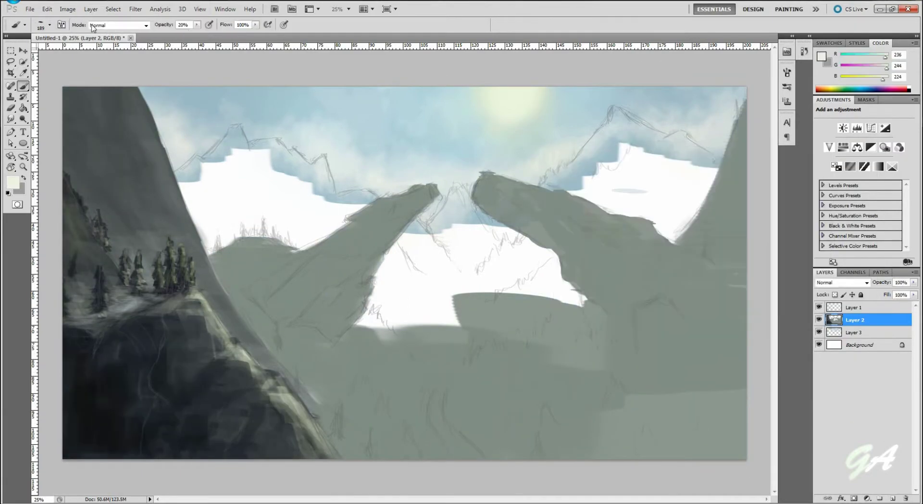
alt+click(86, 232)
mouse_move(158, 327)
mouse_down()
mouse_move(265, 447)
mouse_move(231, 447)
mouse_up()
key(6)
drag(164, 400, 195, 389)
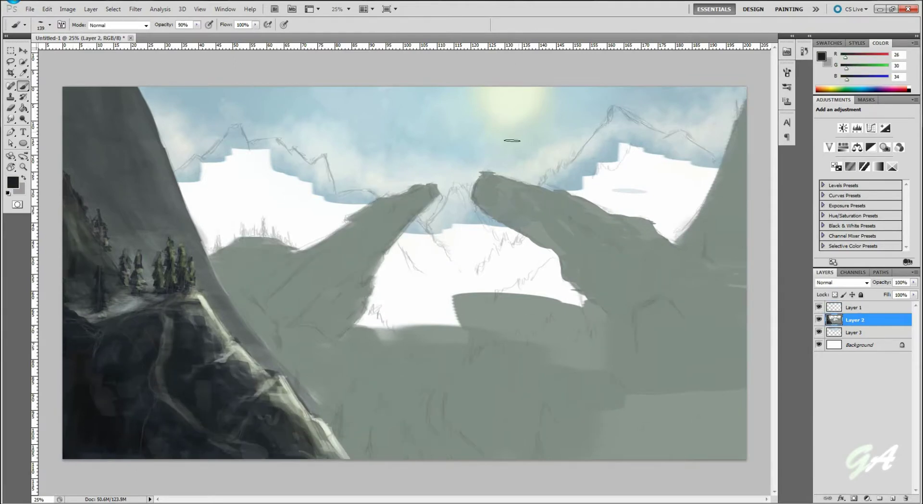
key(0)
Paint the upper-left distant mountains and the gap between the spires in light grey-green.
click(822, 56)
click(700, 207)
click(779, 171)
drag(183, 168, 226, 241)
mouse_move(226, 159)
mouse_down()
mouse_move(312, 239)
mouse_move(356, 212)
mouse_up()
drag(408, 251, 480, 202)
Fill the white patch on the right mountain with sampled grey-green at 20% opacity.
key(2)
key(bracketleft)
alt+click(313, 235)
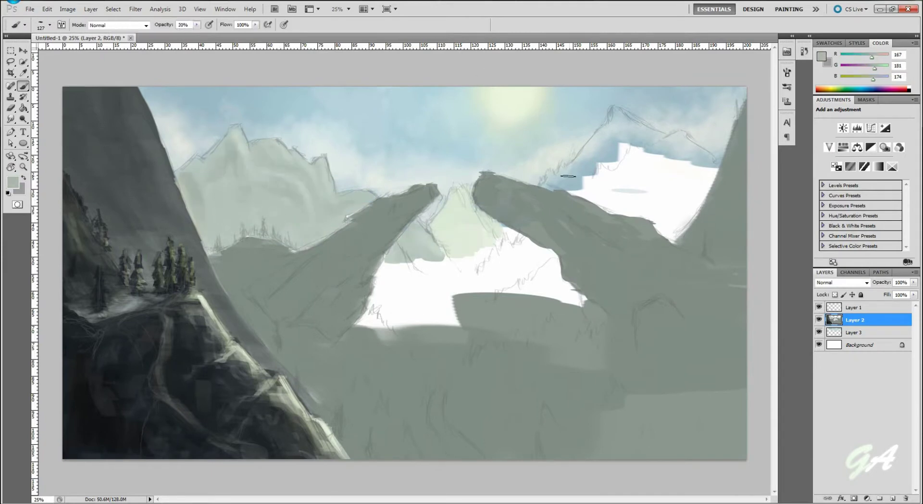
drag(568, 176, 674, 202)
drag(587, 154, 635, 222)
Hide the Layer 1 sketch and fill the white gap between the spires at 60% opacity.
click(822, 57)
click(786, 169)
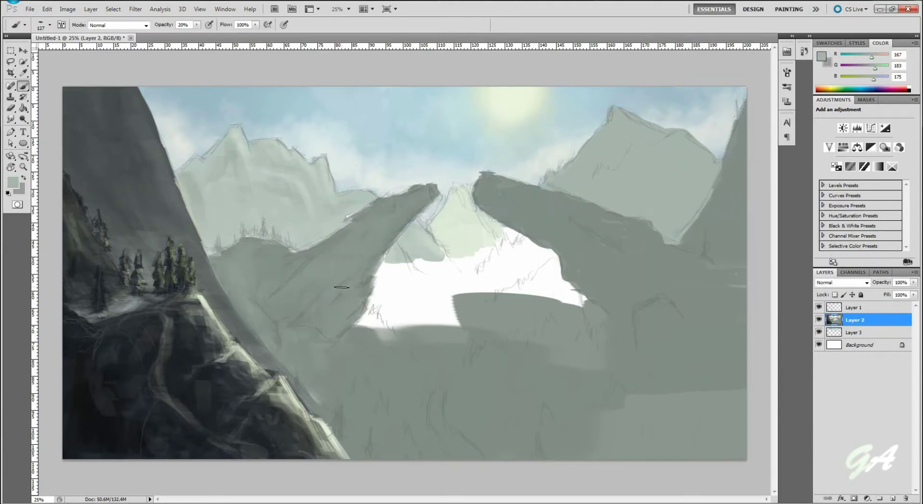
click(819, 307)
key(6)
drag(370, 320, 471, 202)
alt+click(192, 173)
key(bracketright)
mouse_move(385, 299)
mouse_down()
mouse_move(518, 266)
mouse_move(461, 202)
mouse_up()
Paint and blend a misty darker grey-green valley below the spires at 50% opacity.
alt+click(464, 323)
drag(365, 313, 577, 269)
key(5)
key(bracketright)
key(bracketright)
key(bracketright)
mouse_move(496, 326)
mouse_down()
mouse_move(380, 366)
mouse_move(697, 289)
mouse_up()
Wash pale yellow over the lower right on a new layer and merge it down.
click(822, 57)
click(779, 170)
key(ctrl+shift+alt+n)
click(49, 25)
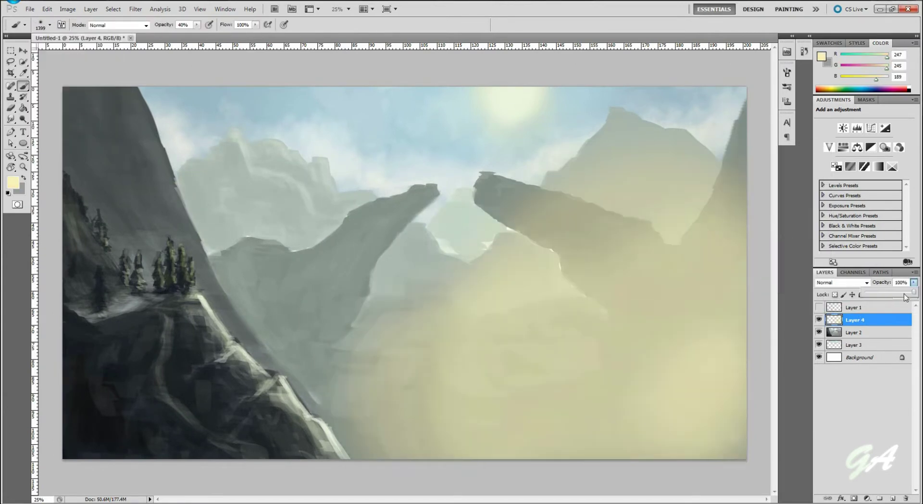
drag(881, 283, 856, 282)
key(ctrl+e)
click(49, 25)
Lighten the left cliff with sampled pale grey strokes at 20–30% opacity.
double_click(29, 53)
key(0)
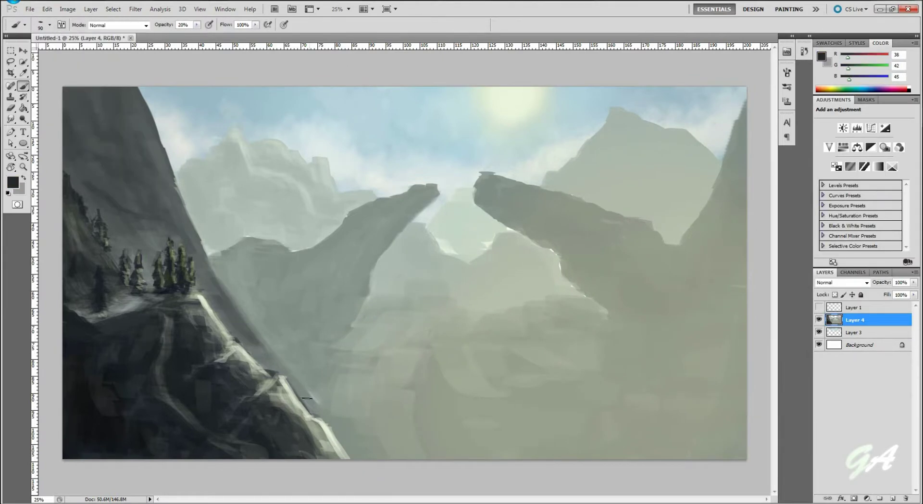
alt+click(231, 289)
drag(120, 96, 232, 286)
key(2)
drag(131, 119, 94, 110)
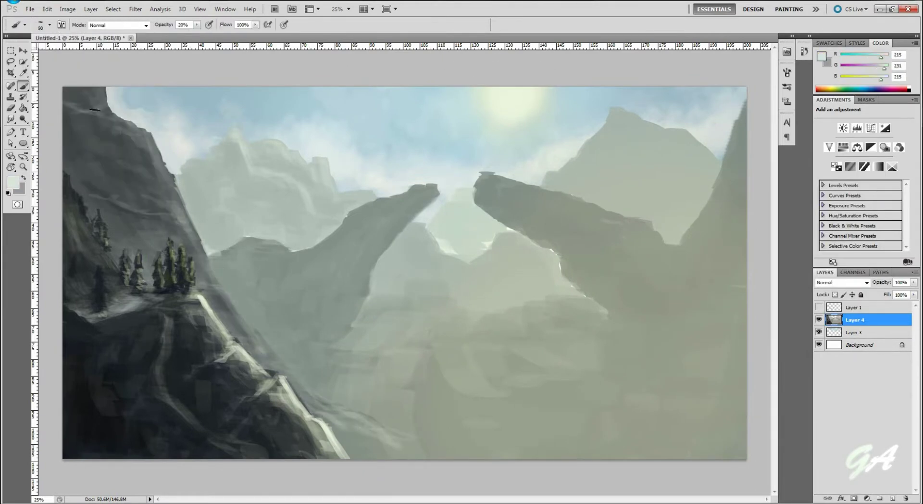
key(3)
drag(192, 221, 289, 366)
alt+click(240, 337)
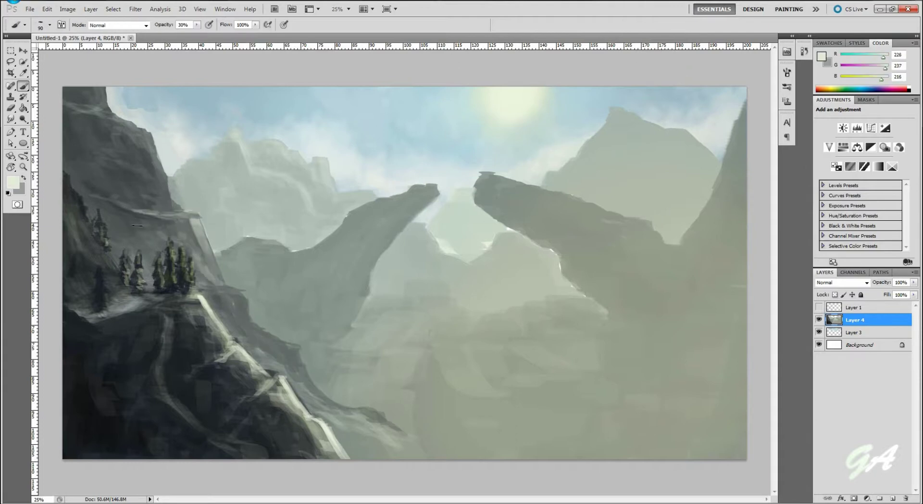
drag(173, 207, 117, 164)
Darken the right rock arch at 30% opacity and haze the distant mountains with pale strokes.
click(49, 24)
double_click(41, 107)
alt+click(655, 422)
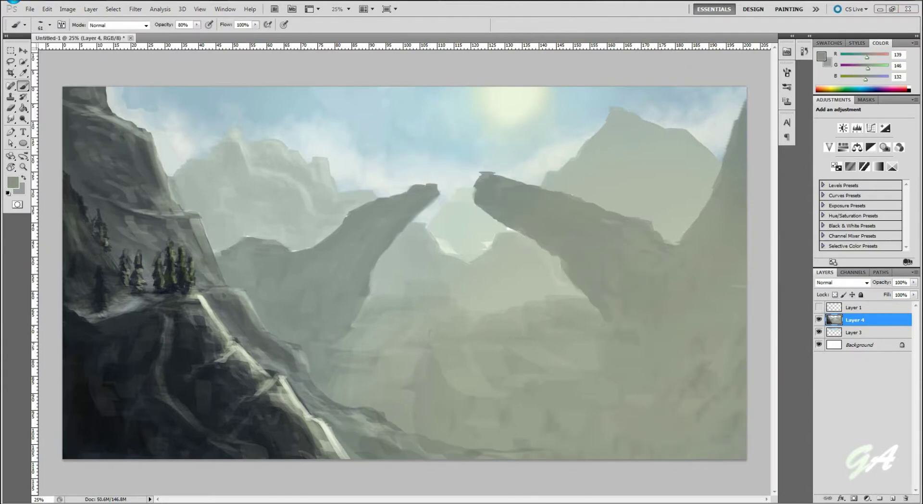
key(3)
drag(481, 187, 722, 327)
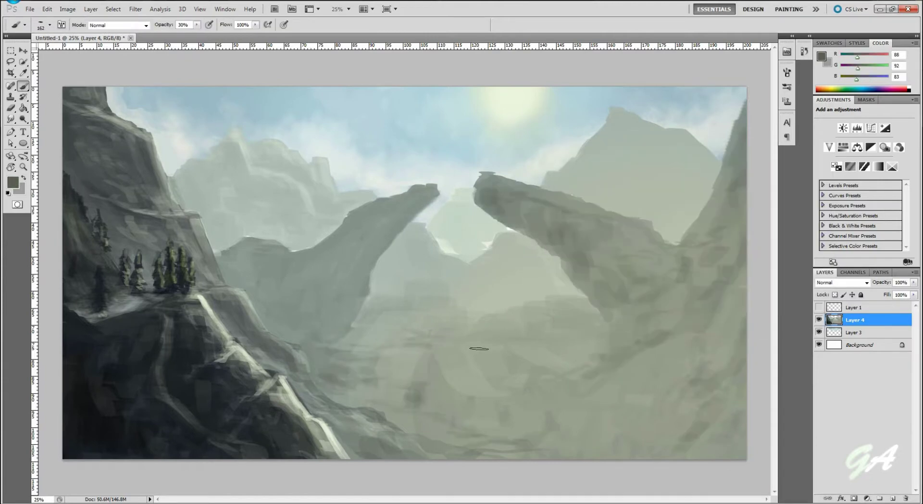
alt+click(219, 170)
drag(289, 181, 217, 154)
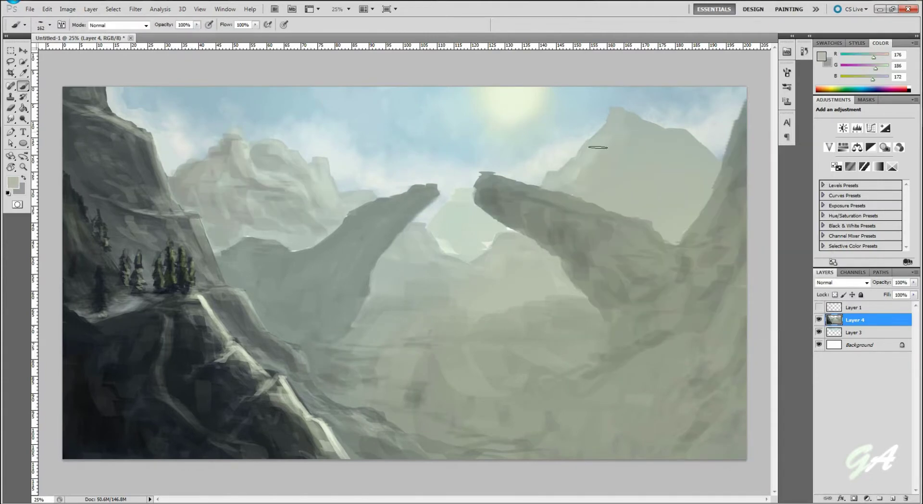
drag(216, 247, 320, 164)
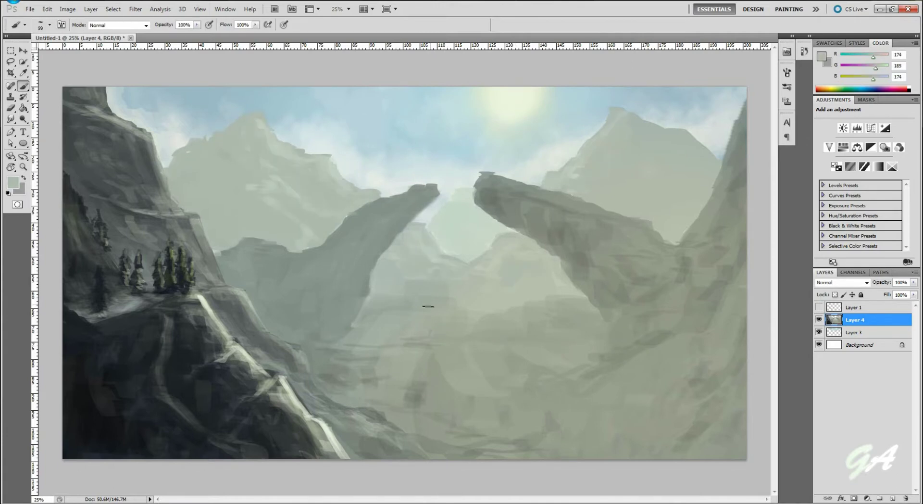
Paint a dark grey-green stroke near the valley bottom with a soft ~49 px brush.
click(49, 25)
click(13, 182)
click(579, 289)
click(779, 172)
click(49, 24)
drag(53, 51, 36, 53)
alt+click(379, 440)
drag(368, 455, 378, 440)
Sample grey-greens from the painting and darken the lower-left side of the arch at 30%.
alt+click(315, 413)
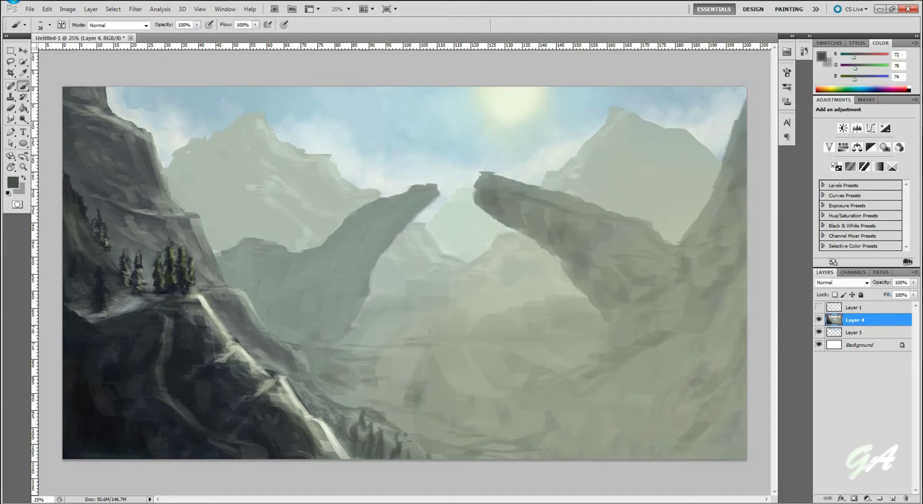
alt+click(409, 440)
alt+click(741, 447)
key(3)
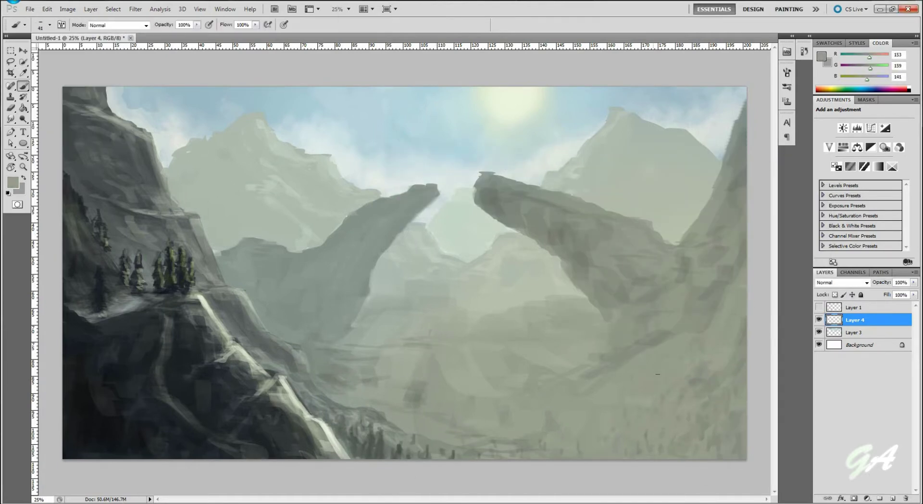
alt+click(576, 397)
alt+click(542, 288)
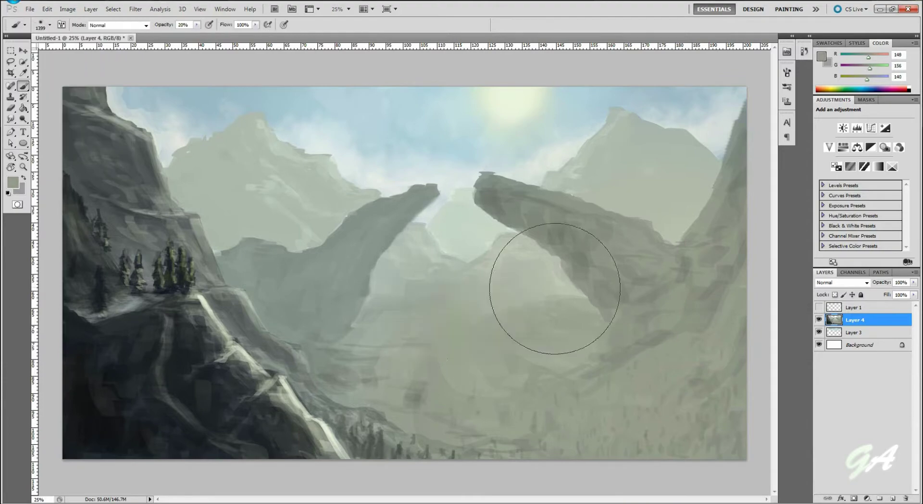
click(13, 182)
key(Return)
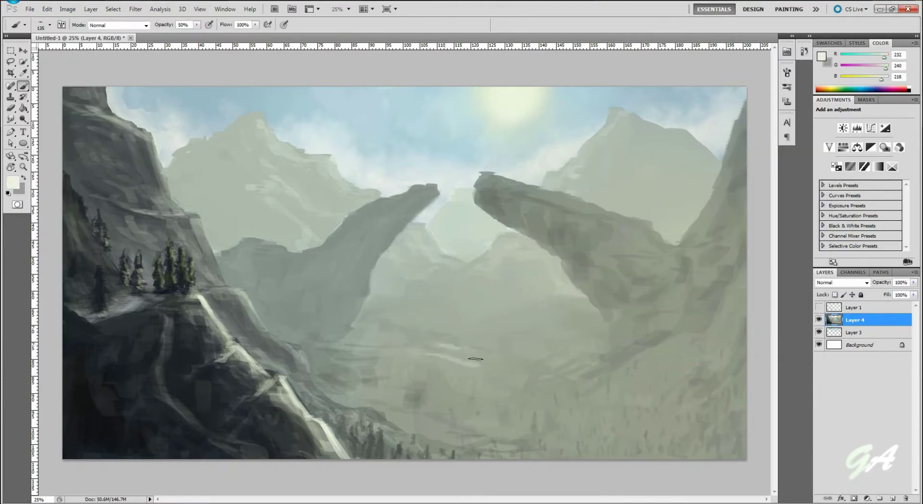
alt+click(443, 284)
drag(356, 258, 296, 331)
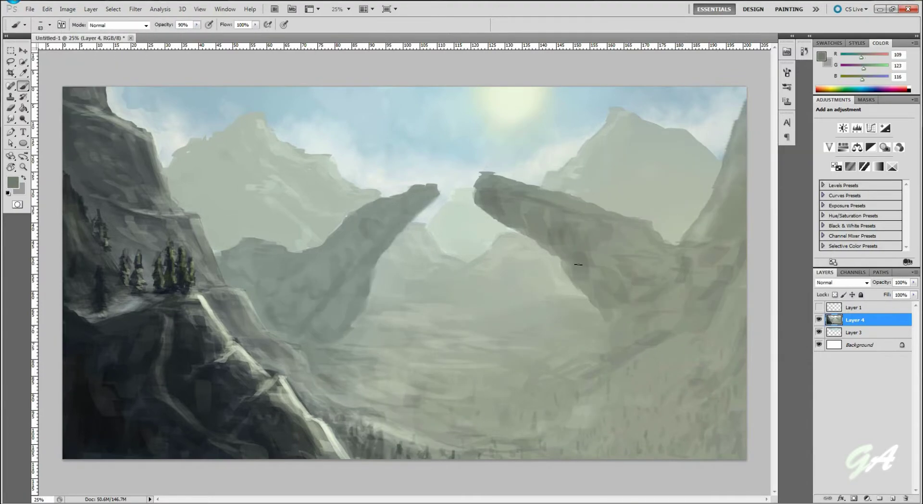
Flip the canvas horizontally, then darken the lower slope and lighten the right cliff at 20%.
click(67, 8)
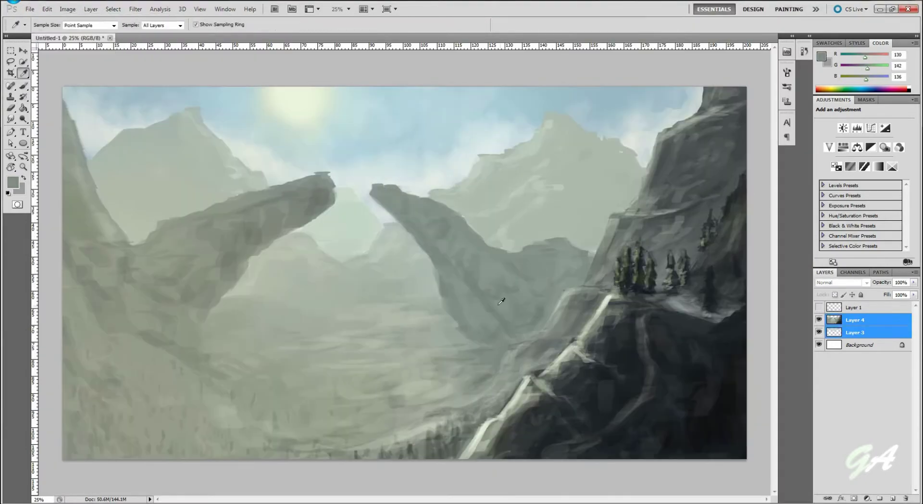
alt+click(384, 183)
key(2)
alt+click(171, 335)
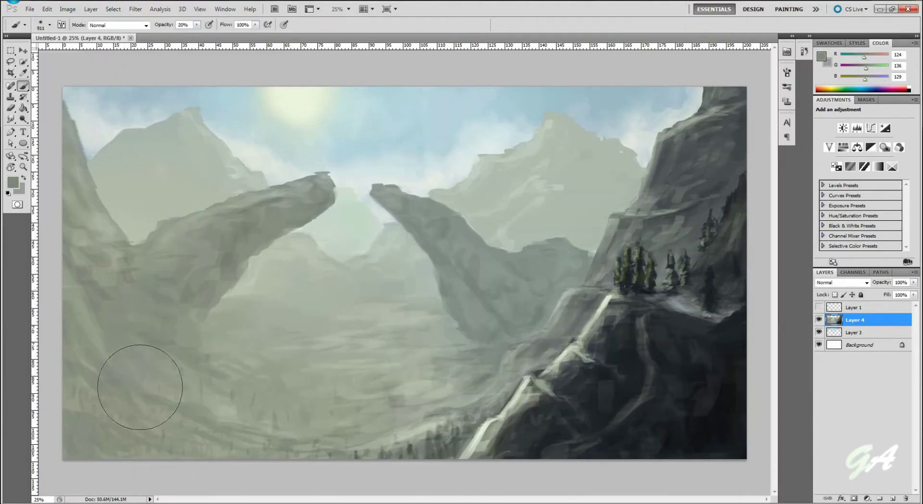
alt+click(175, 316)
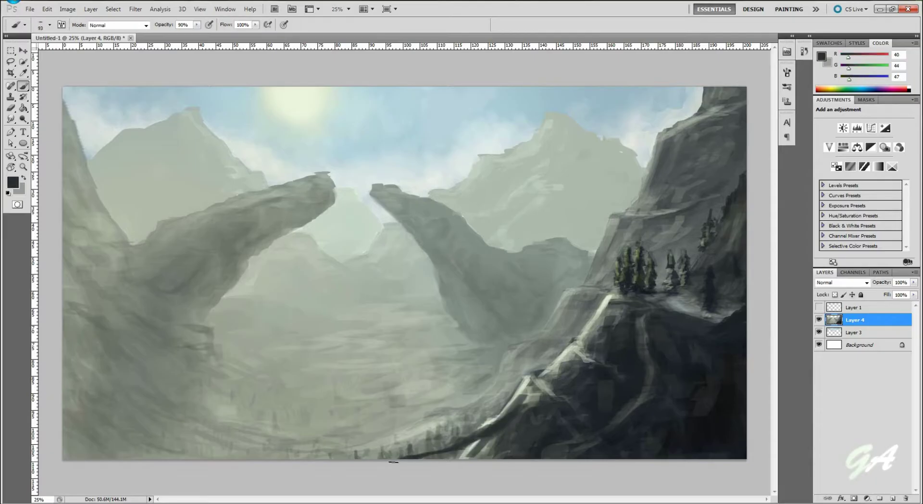
drag(393, 462, 446, 446)
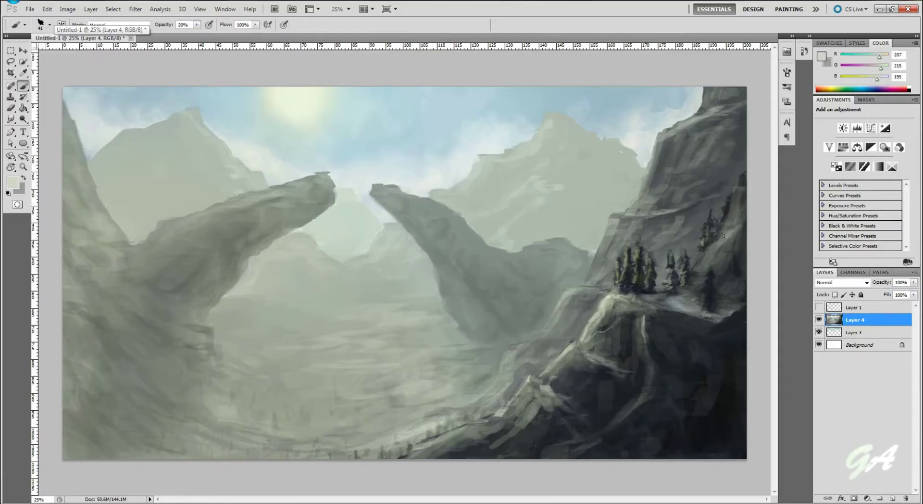
drag(533, 393, 582, 369)
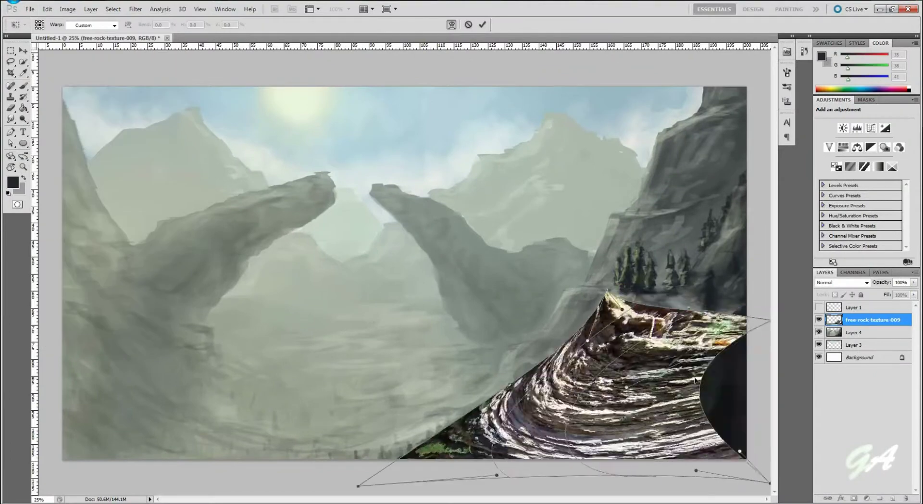
Fade the rock texture layer to 25% and paint light and dark strokes over the right rock face.
drag(893, 294, 876, 294)
drag(520, 413, 553, 363)
drag(572, 375, 611, 332)
key(i)
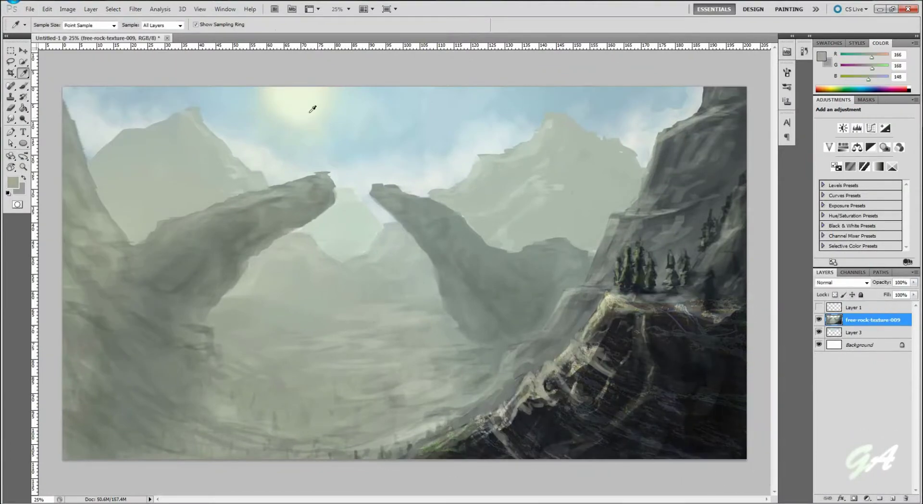
drag(566, 361, 602, 308)
drag(529, 408, 606, 313)
drag(626, 447, 683, 409)
drag(683, 317, 735, 308)
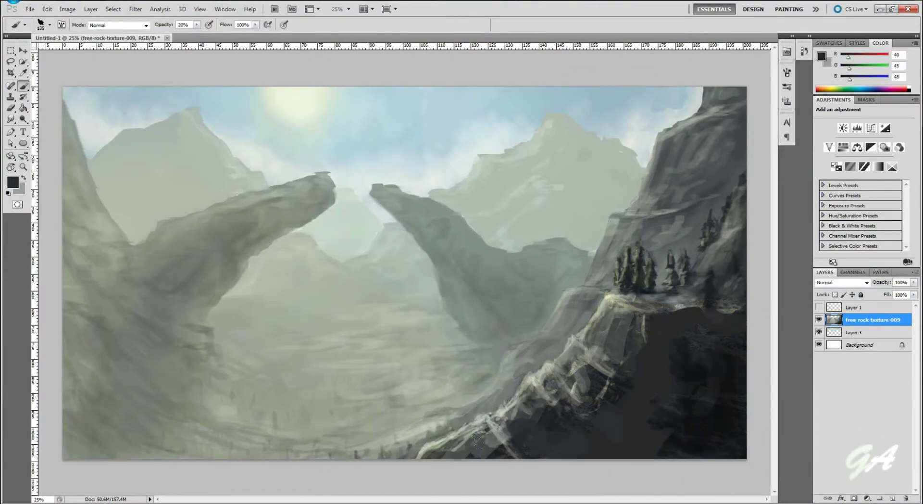
mouse_move(462, 452)
mouse_down()
mouse_move(654, 433)
mouse_move(669, 385)
mouse_up()
Refine the lower-right rock ledges at 50%, then paint dark grey strokes at 80% opacity.
key(5)
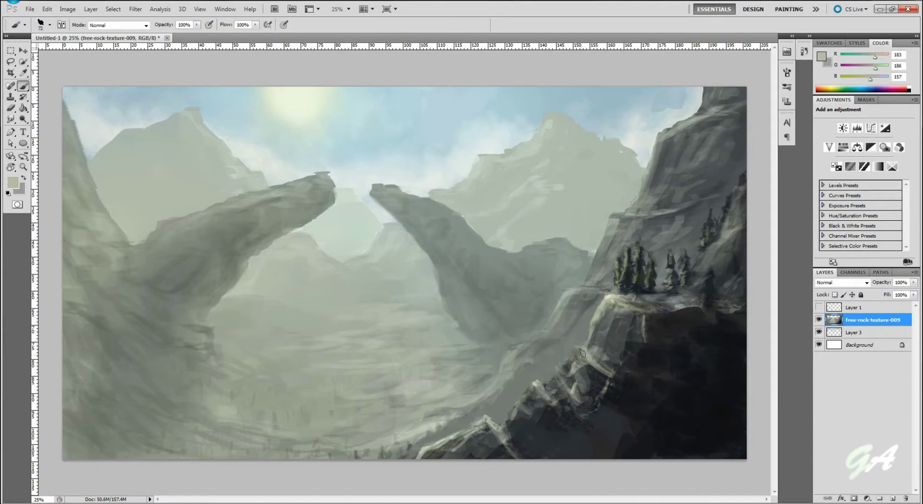
drag(582, 352, 519, 424)
drag(509, 457, 572, 400)
drag(581, 457, 664, 318)
click(13, 182)
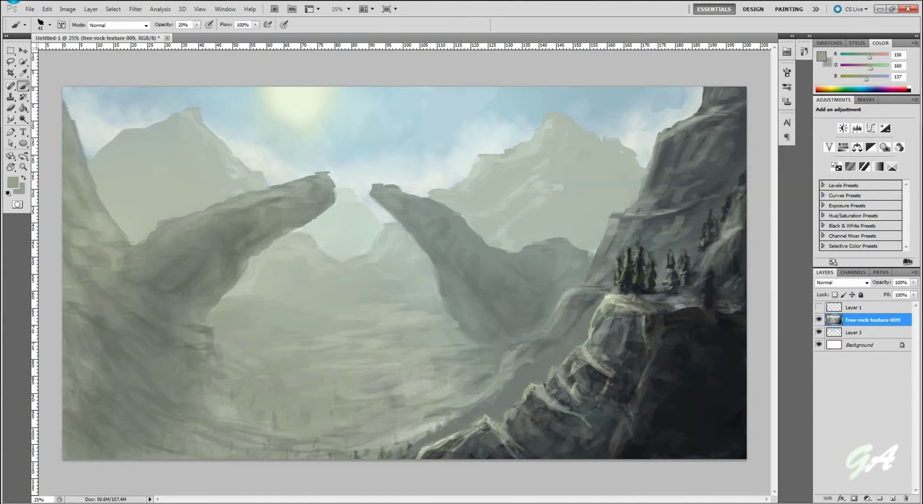
key(8)
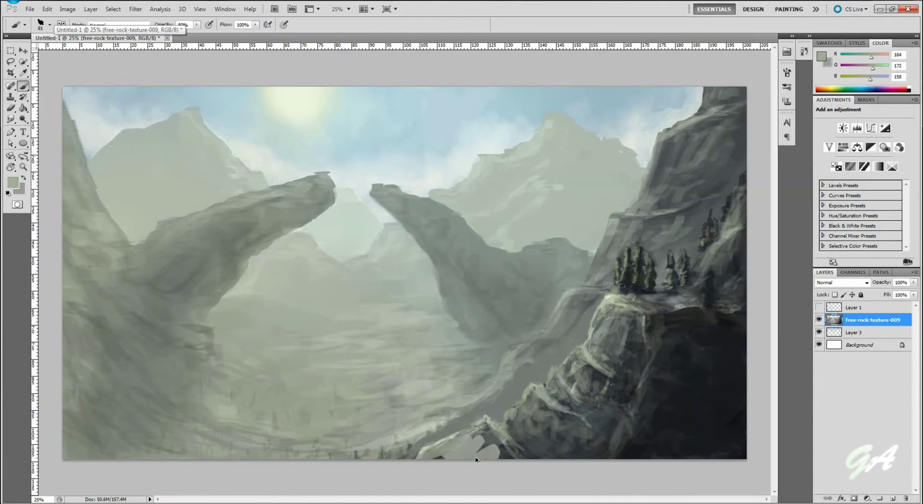
alt+click(673, 385)
drag(544, 447, 703, 343)
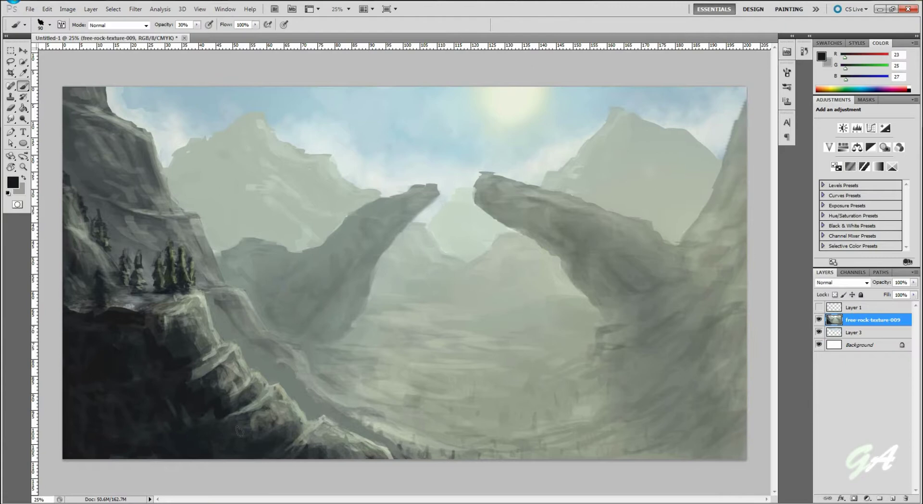
Paint sampled grey strokes along the rock edge and the right rock arch at 20% opacity.
key(2)
alt+click(258, 446)
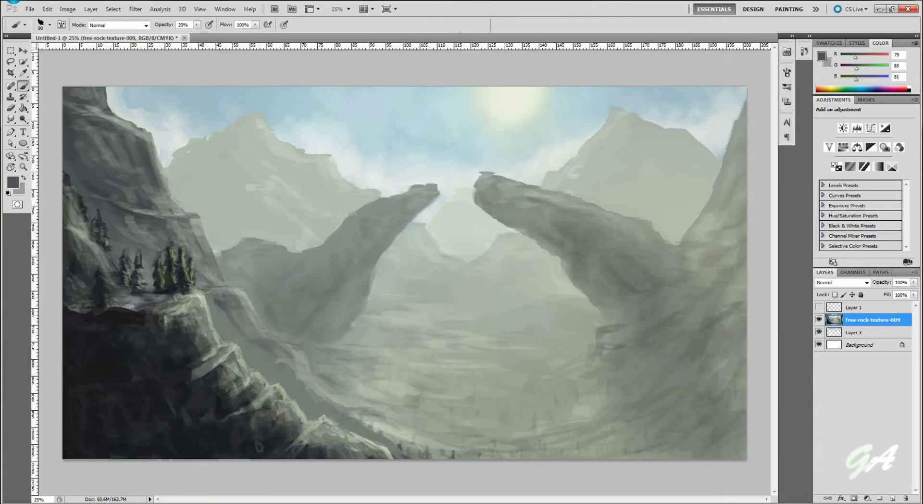
drag(231, 337, 292, 380)
key(2)
alt+click(314, 396)
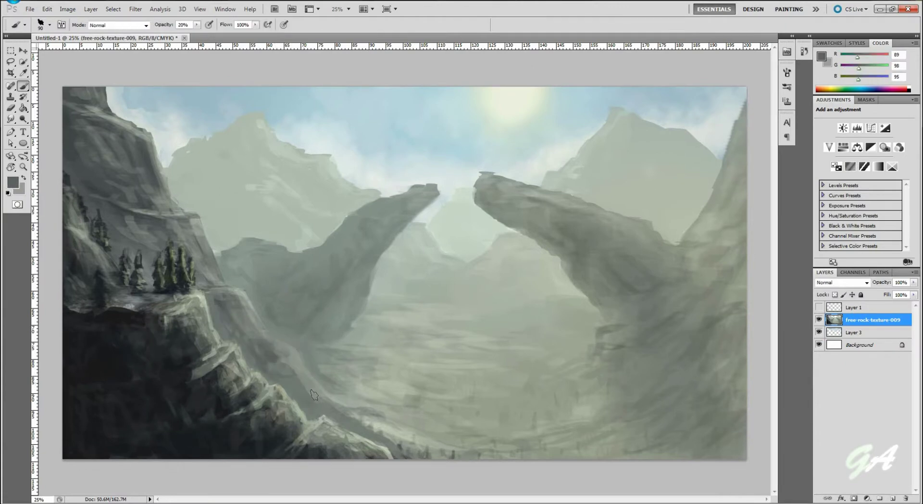
alt+click(203, 420)
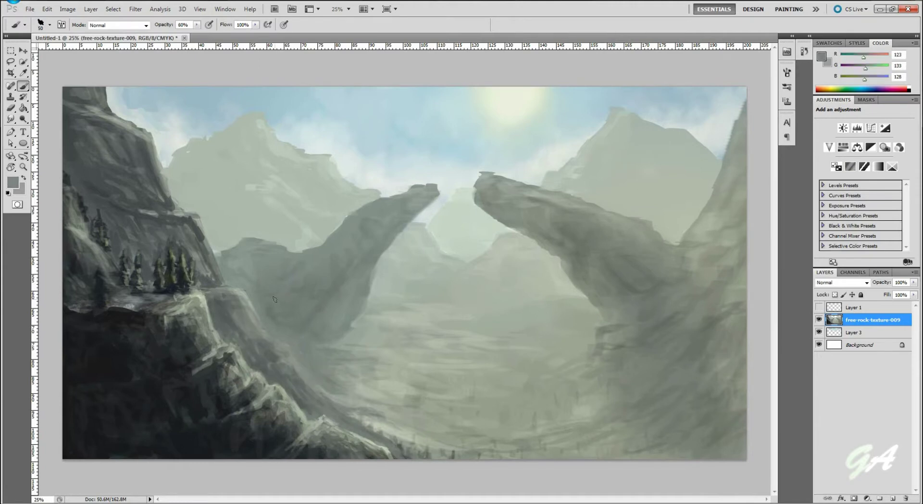
drag(665, 282, 624, 306)
Softly shade the right arch, central valley and area under the arch at 10% opacity.
alt+click(624, 306)
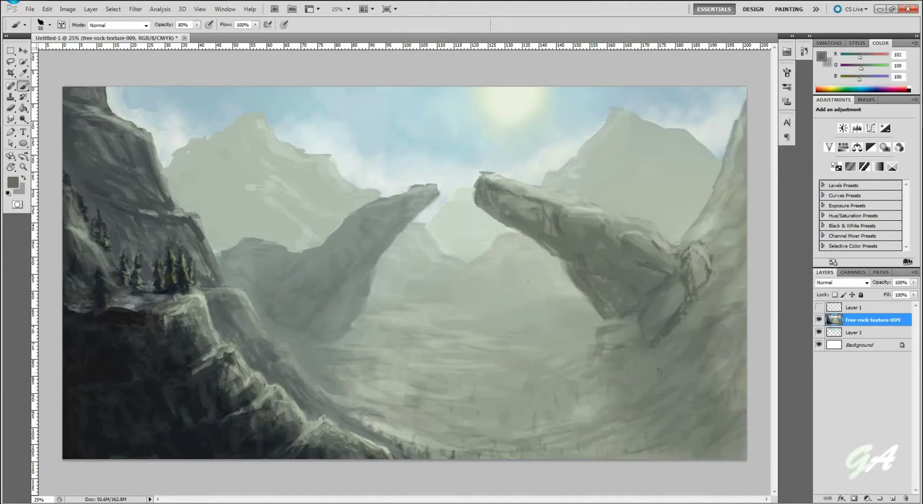
key(1)
drag(711, 250, 707, 327)
alt+click(568, 366)
drag(269, 289, 413, 385)
drag(501, 327, 586, 404)
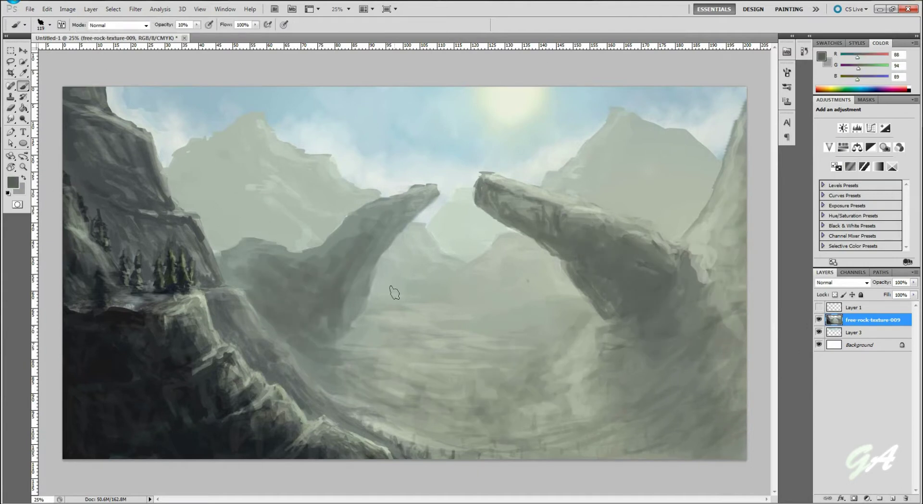
key(8)
alt+click(477, 204)
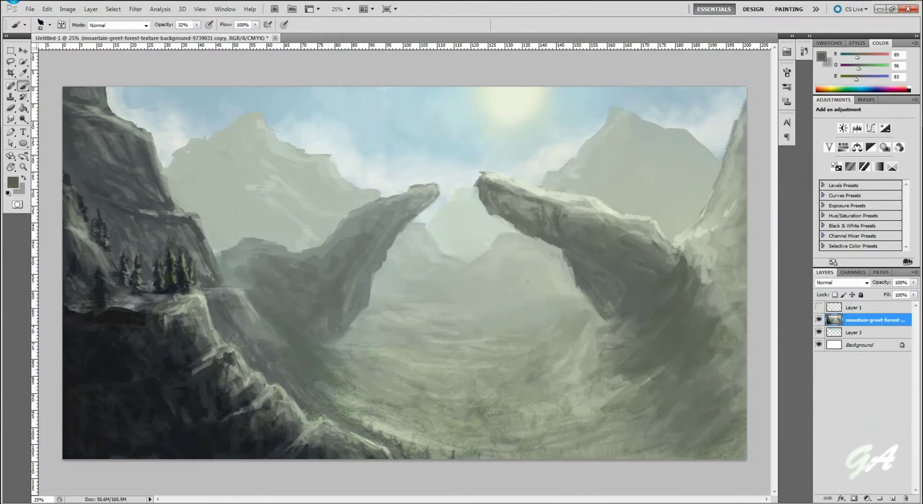
Darken the right cliff, highlight the lower-left ridge and add dark trees at the bottom right.
key(2)
drag(711, 313, 724, 280)
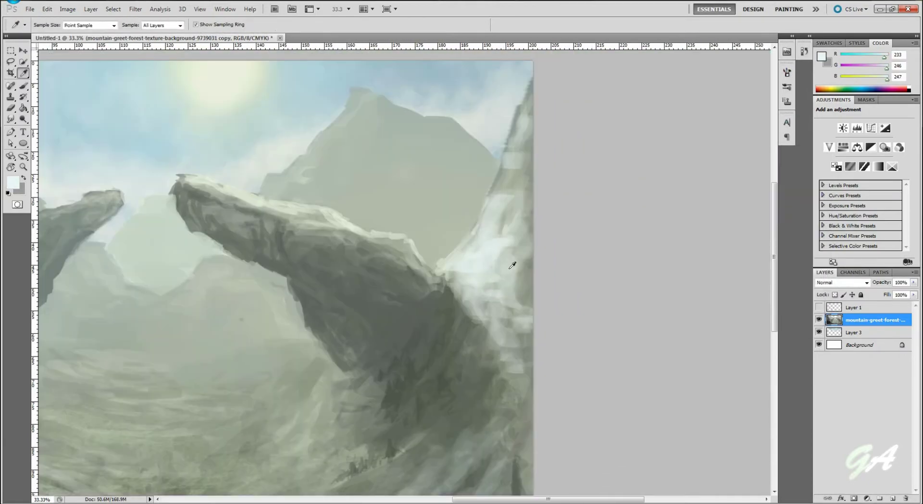
drag(514, 229, 491, 299)
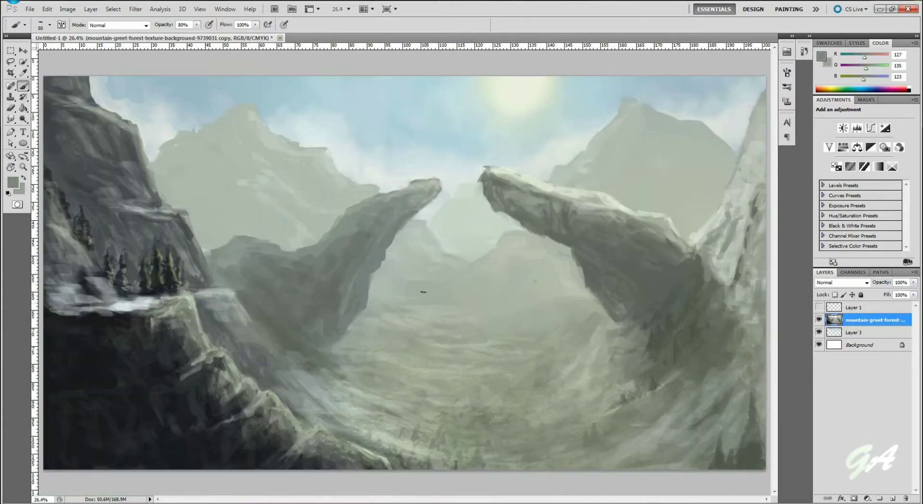
key(2)
drag(380, 457, 241, 370)
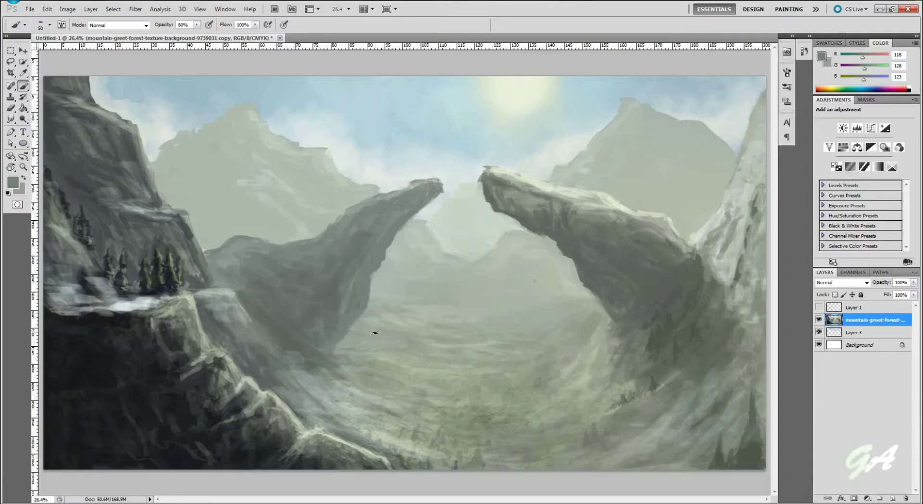
drag(743, 451, 759, 385)
drag(726, 433, 688, 442)
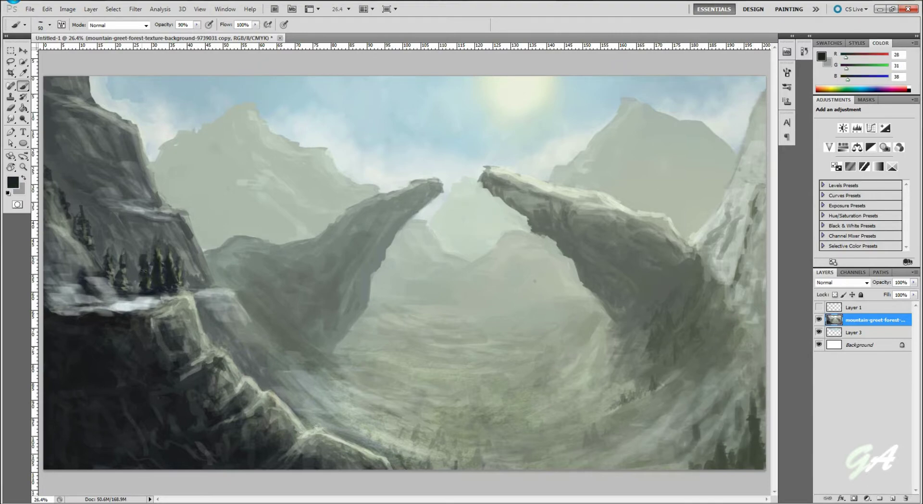
Brush lighter grey-green over the left cliff and ridge at 30%, then create a new layer.
key(3)
alt+click(237, 258)
alt+click(69, 277)
drag(202, 214, 149, 267)
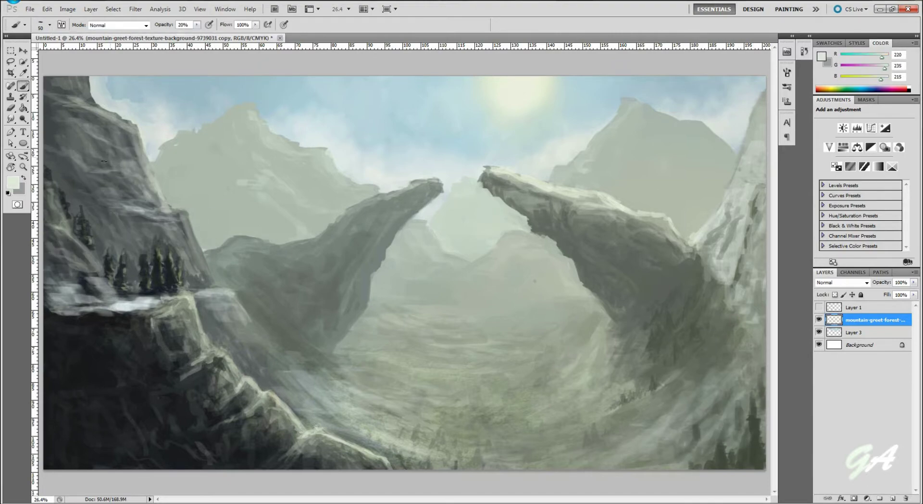
drag(159, 202, 270, 337)
alt+click(241, 312)
drag(207, 270, 285, 393)
key(ctrl+shift+alt+n)
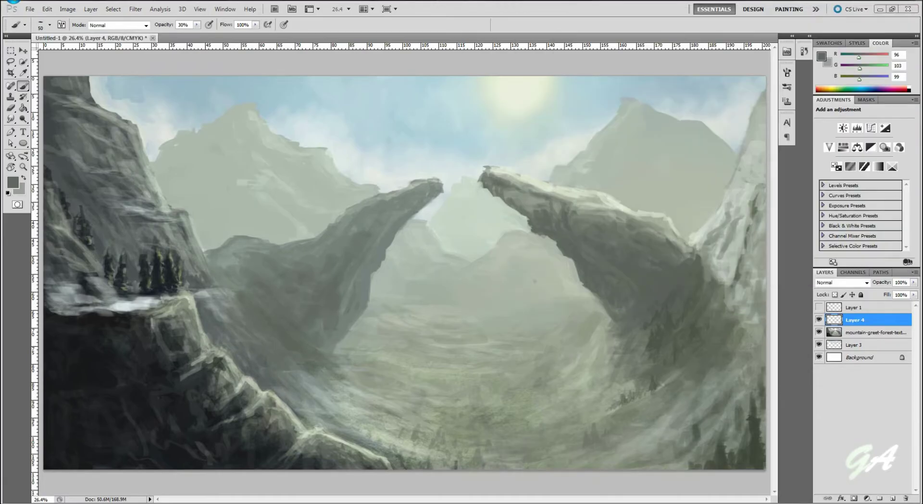
On a new layer, sketch the dark dragon's body, legs and curving tail mid-valley, undoing bad strokes.
key(ctrl+shift+alt+n)
scroll(525, 291, up, 2)
click(24, 24)
key(0)
drag(383, 309, 343, 360)
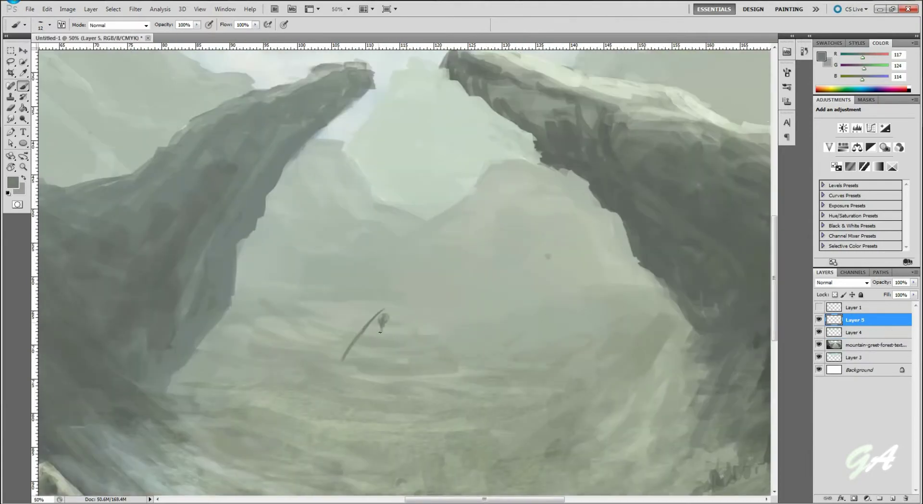
drag(399, 292, 396, 332)
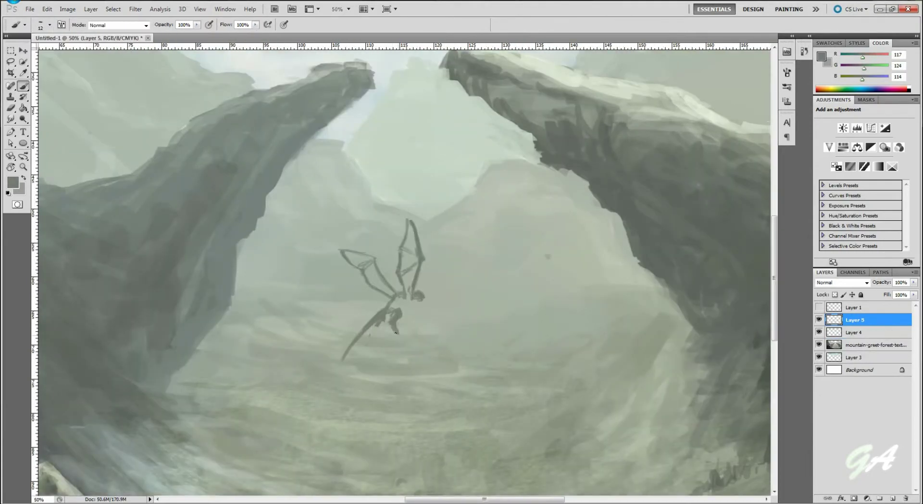
key(ctrl+alt+z)
key(ctrl+alt+z)
drag(404, 300, 373, 378)
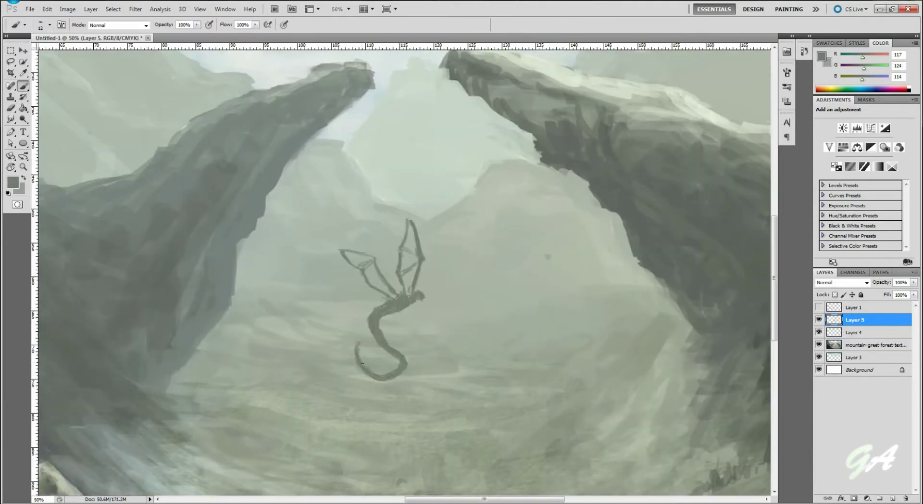
drag(375, 317, 383, 324)
drag(410, 319, 398, 330)
key(ctrl+alt+z)
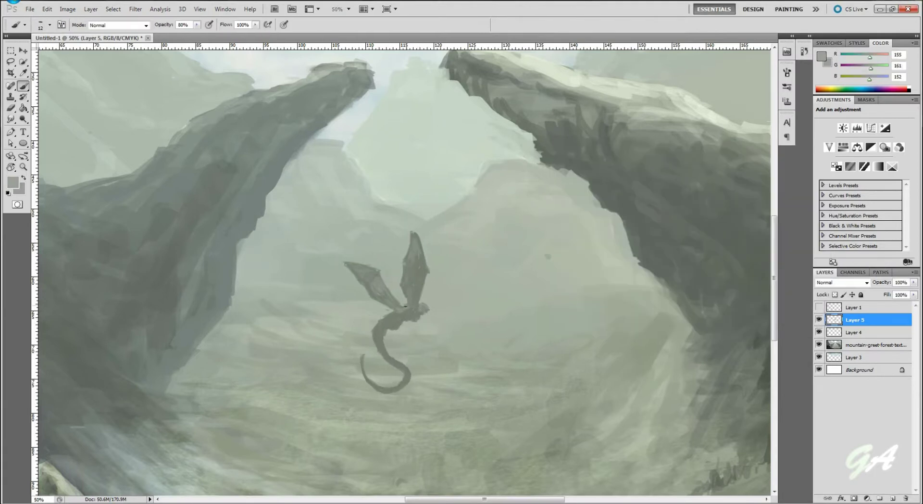
Rework the dragon's tail at full brush strength with a darker colour, then fit the image on screen.
key(ctrl+0)
key(0)
key(ctrl+alt+0)
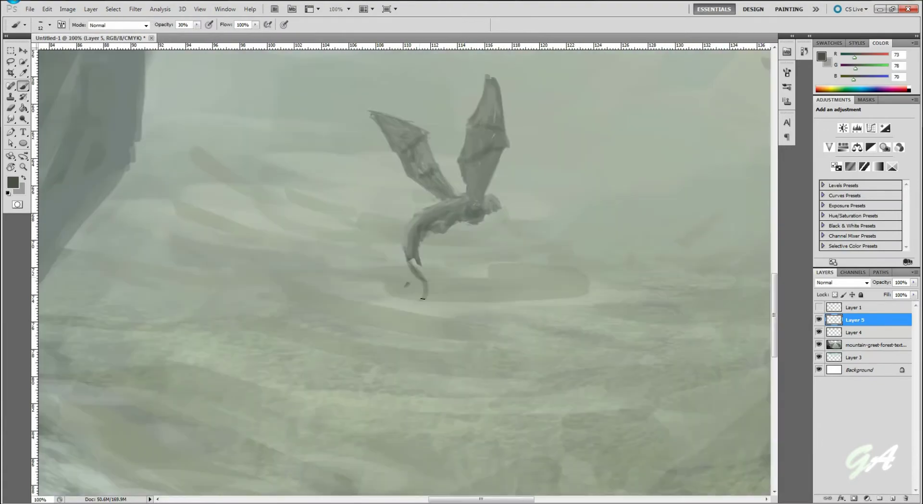
key(ctrl+alt+z)
drag(428, 214, 293, 285)
key(ctrl+alt+z)
alt+click(428, 213)
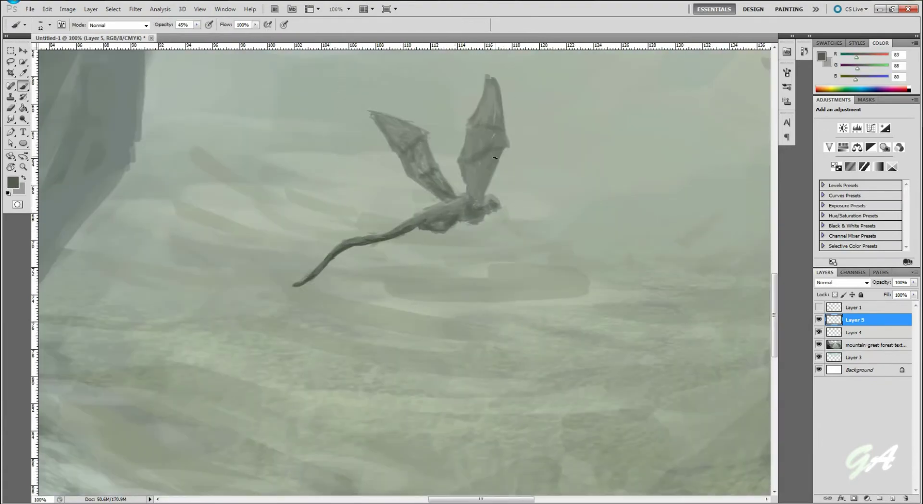
scroll(428, 214, down, 1)
key(ctrl+0)
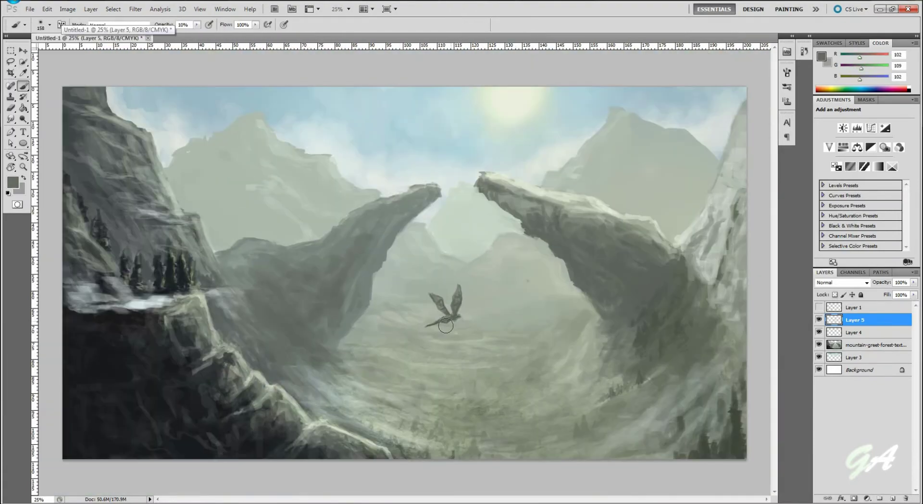
Add a Curves adjustment that raises contrast, then select the mountain painting layer.
key(e)
key(1)
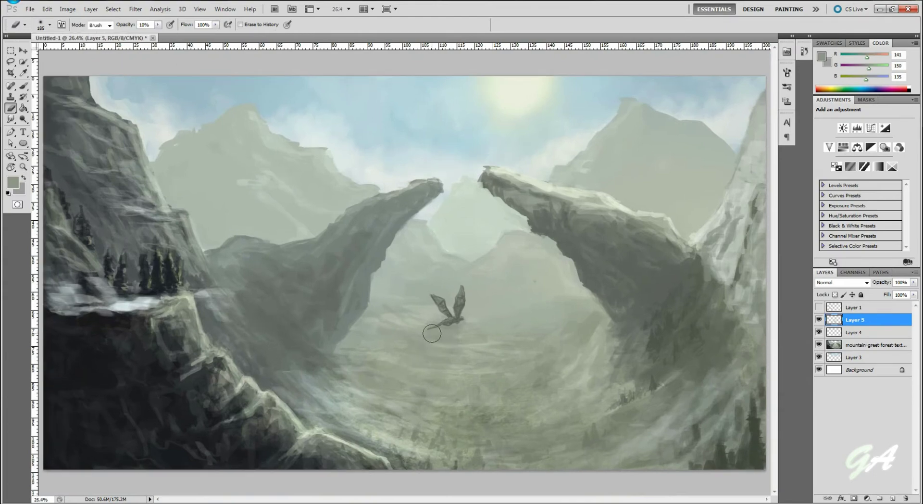
click(871, 128)
drag(873, 176, 865, 166)
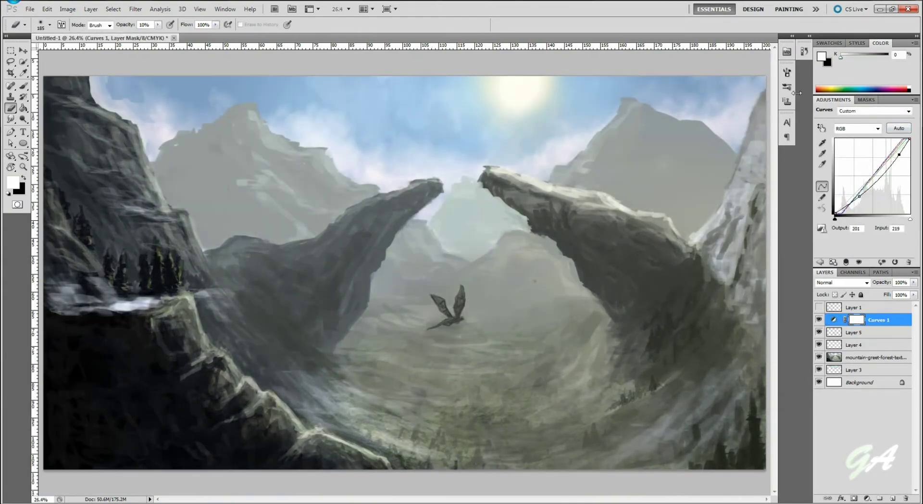
click(875, 357)
Brush soft near-black strokes over the lower-left cliff at 20–50% strength.
key(b)
click(49, 25)
drag(288, 366, 216, 452)
mouse_move(192, 336)
mouse_down()
mouse_move(159, 384)
mouse_move(250, 397)
mouse_up()
key(2)
alt+click(181, 311)
key(5)
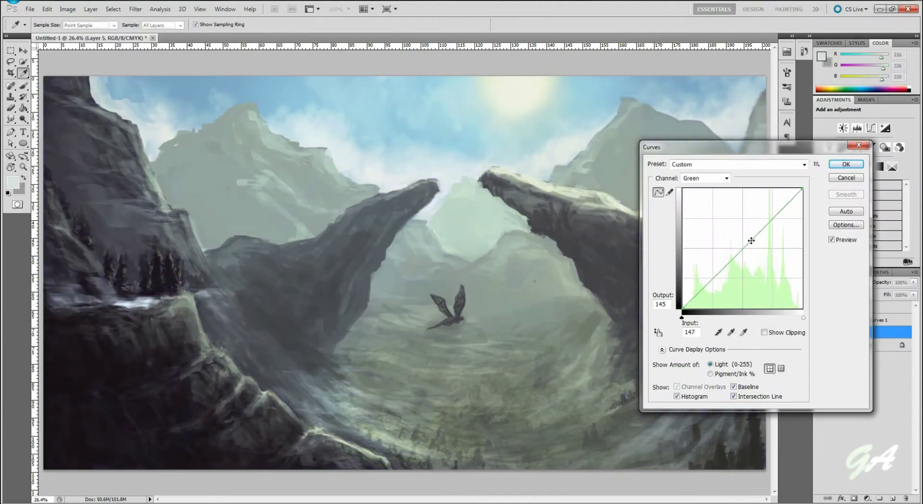
key(2)
alt+click(450, 212)
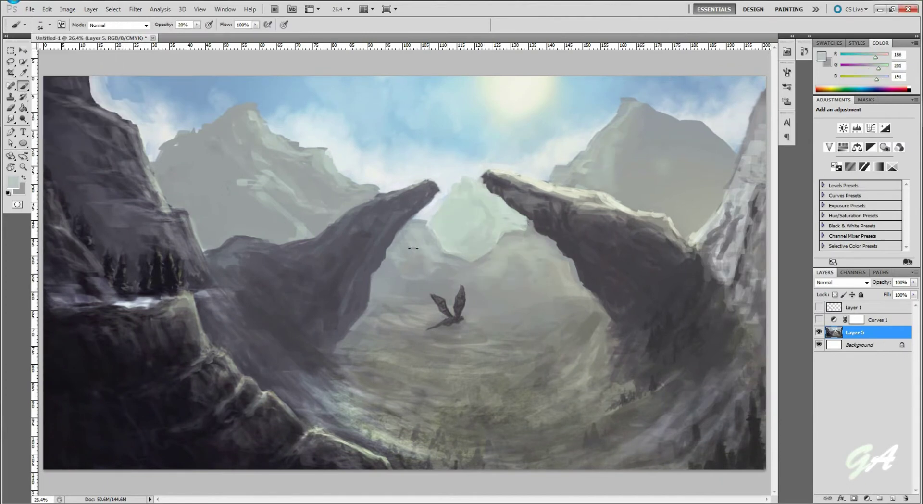
Undo a dark stroke on the left mountain and paint light strokes along the right cliff at 80%.
drag(259, 164, 237, 138)
key(ctrl+z)
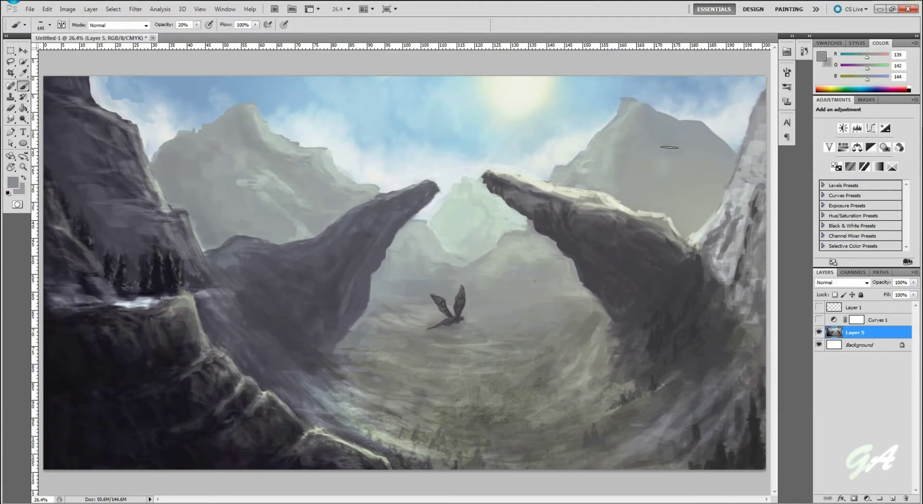
key(4)
key(5)
alt+click(741, 159)
key(8)
mouse_move(724, 187)
mouse_down()
mouse_move(697, 254)
mouse_move(505, 180)
mouse_up()
alt+click(589, 283)
key(8)
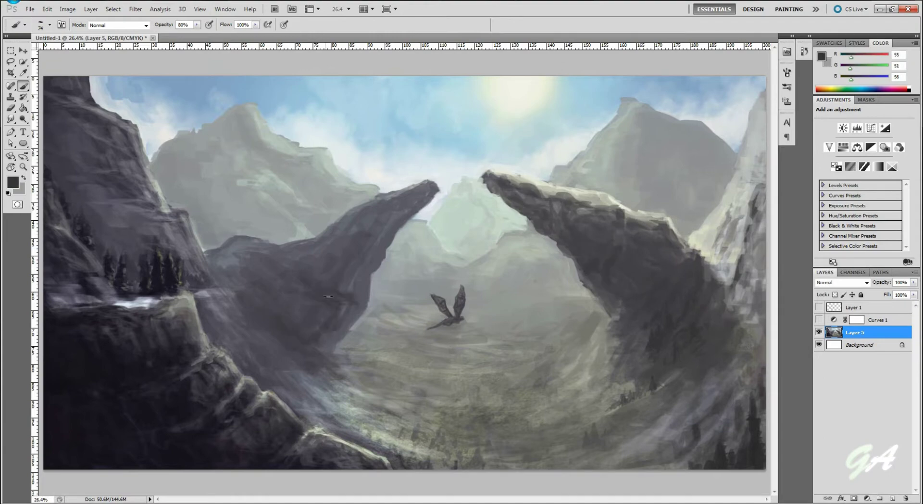
Wash pale yellow haze across the right side and valley on a new Layer 6 with a huge brush.
key(ctrl+shift+alt+n)
click(46, 25)
drag(625, 289, 470, 448)
drag(629, 164, 674, 240)
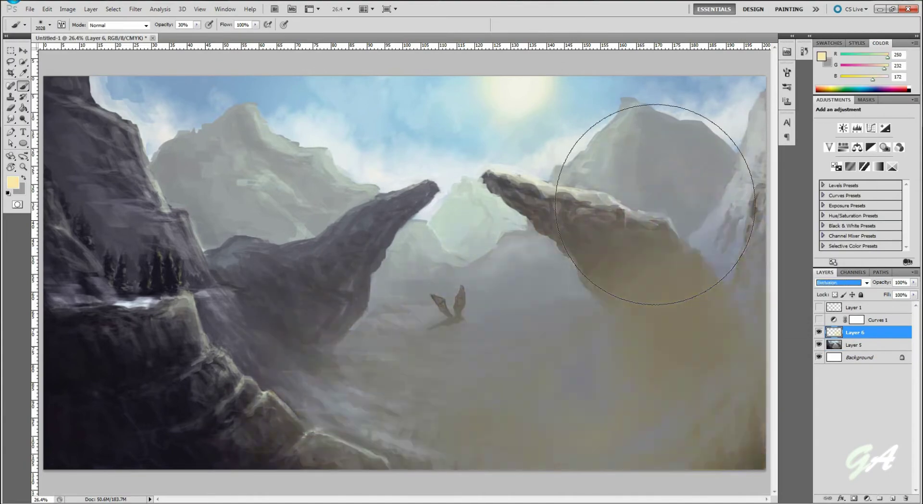
drag(914, 282, 842, 279)
Back on Layer 5, paint pale cream highlights on the lower-left cliff at 40% strength.
click(855, 345)
click(46, 25)
click(48, 63)
alt+click(128, 350)
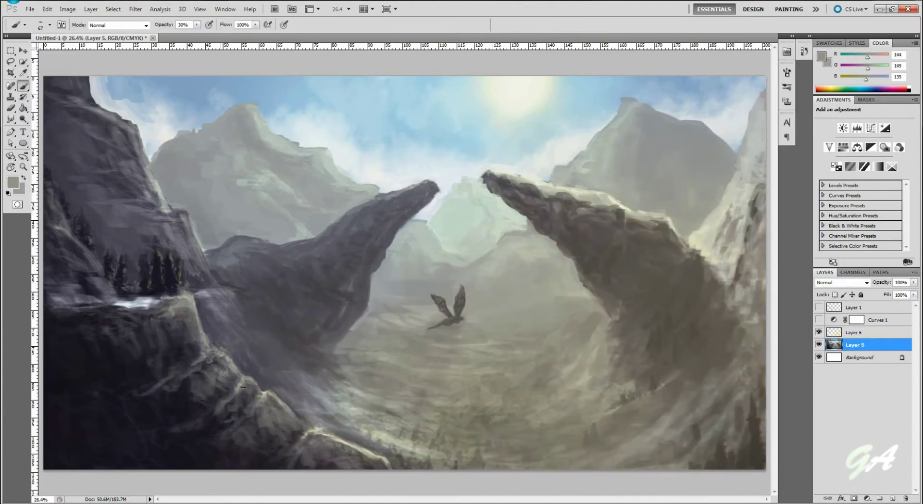
alt+click(337, 452)
key(4)
drag(168, 385, 240, 317)
click(45, 24)
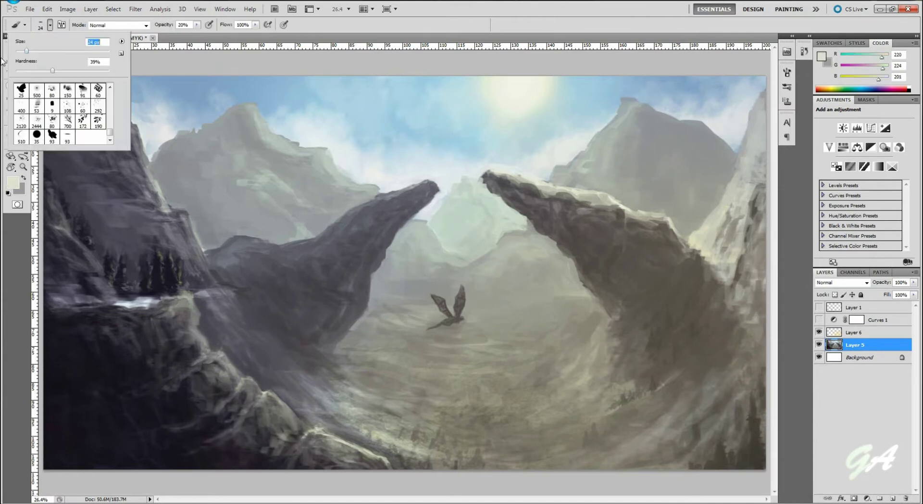
click(58, 48)
drag(187, 351, 225, 337)
With a large soft brush at 10%, wash blue haze over the left mountain and pale haze over the right cliff top.
click(46, 25)
click(58, 48)
alt+click(270, 134)
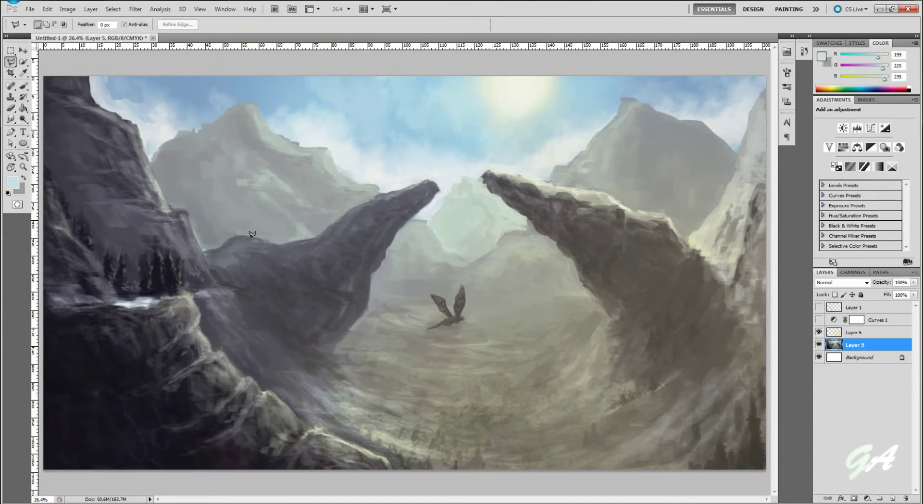
key(1)
drag(202, 207, 312, 159)
alt+click(457, 222)
drag(486, 183, 577, 250)
Hide the yellow haze Layer 6 and sample grey tones from the painting.
key(i)
click(536, 82)
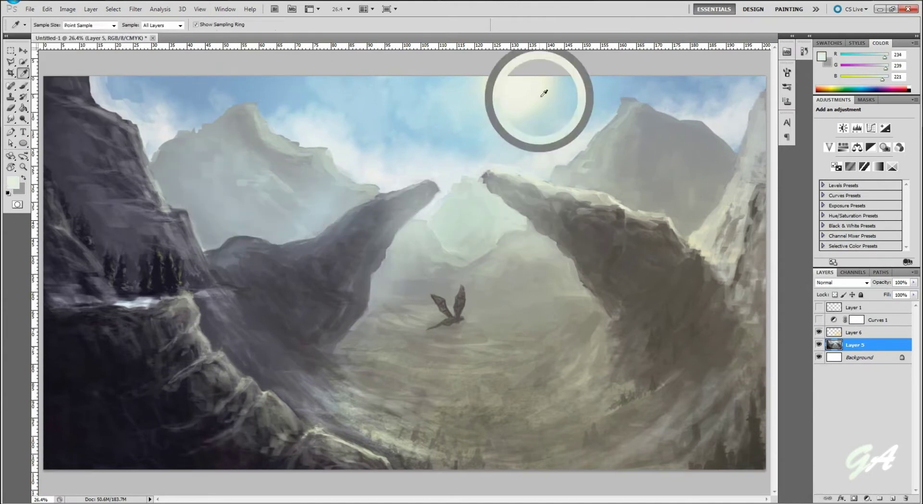
click(819, 332)
click(658, 121)
Undo the stray dark stroke and repaint the right mountain slope and edge in mid-grey at 30%.
key(b)
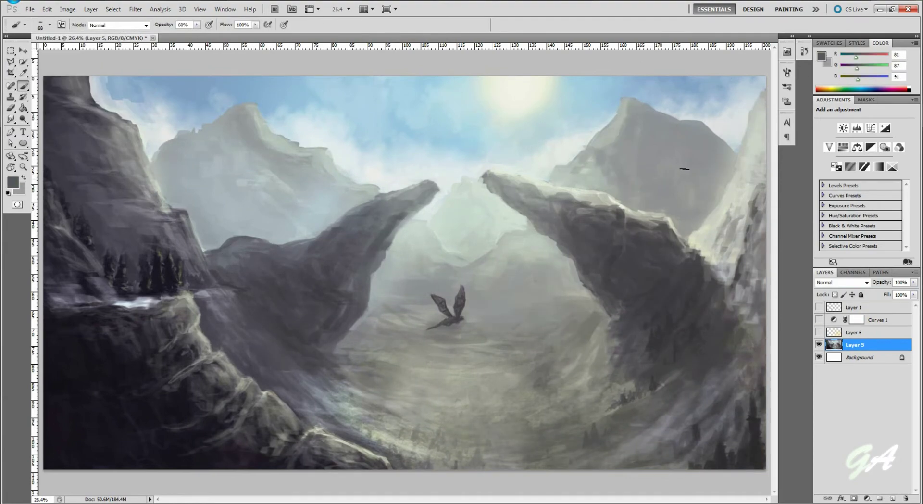
key(ctrl+alt+z)
alt+click(414, 239)
key(8)
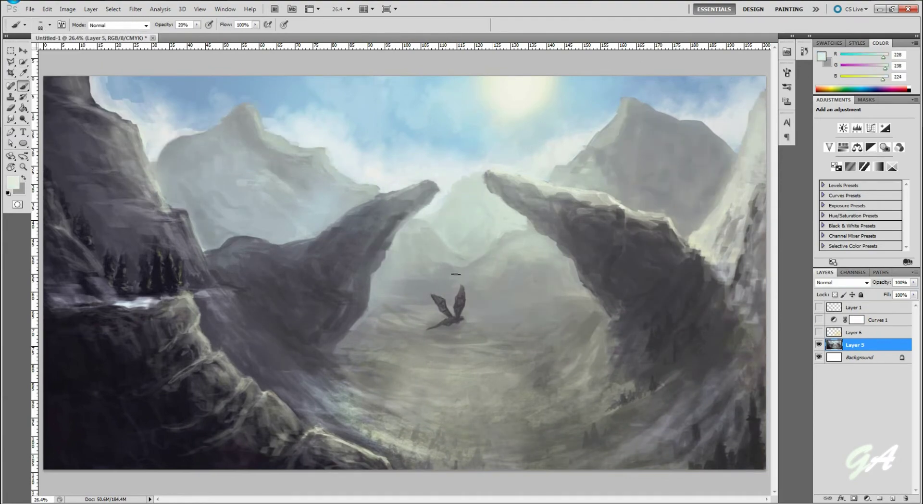
alt+click(701, 237)
key(3)
drag(701, 237, 722, 194)
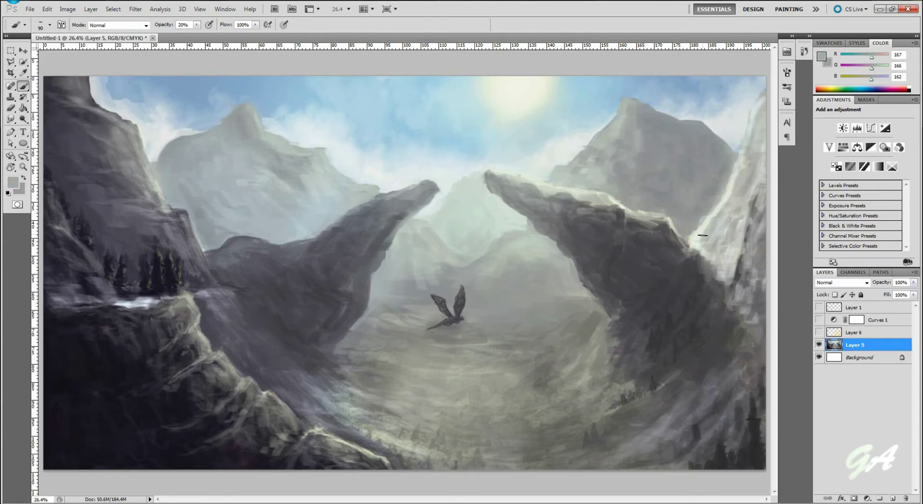
drag(703, 235, 750, 269)
alt+click(593, 181)
key(5)
Build dark texture strokes across the lower-left cliff at 20% strength.
alt+click(231, 433)
key(2)
drag(217, 433, 337, 462)
drag(202, 385, 154, 332)
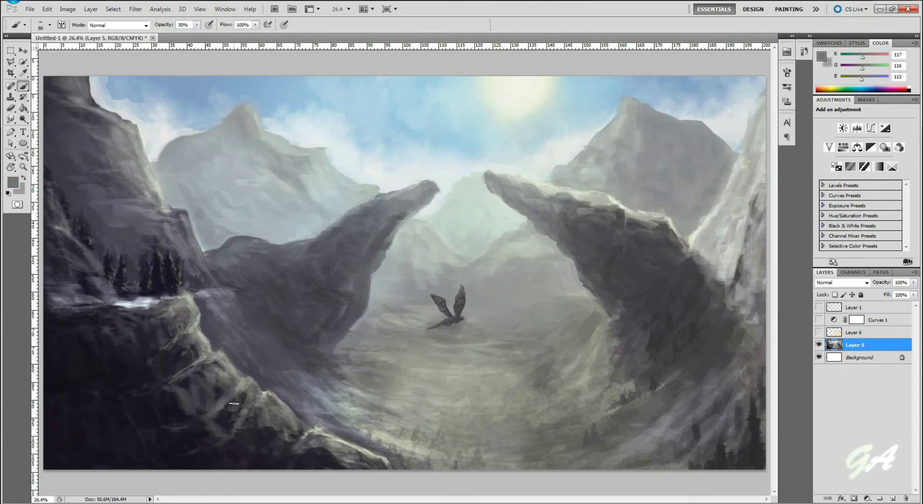
mouse_move(174, 365)
mouse_down()
mouse_move(226, 423)
mouse_move(287, 450)
mouse_move(255, 409)
mouse_move(154, 327)
mouse_up()
Paint fine dark purple-grey strokes on the cliff and darken the lower-left corner at 60%.
alt+click(250, 409)
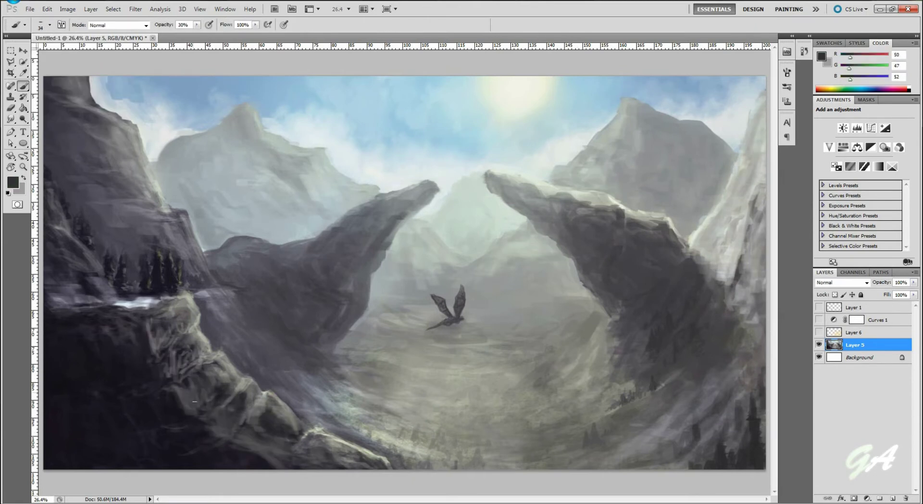
key(0)
drag(192, 371, 253, 374)
key(6)
drag(58, 424, 144, 462)
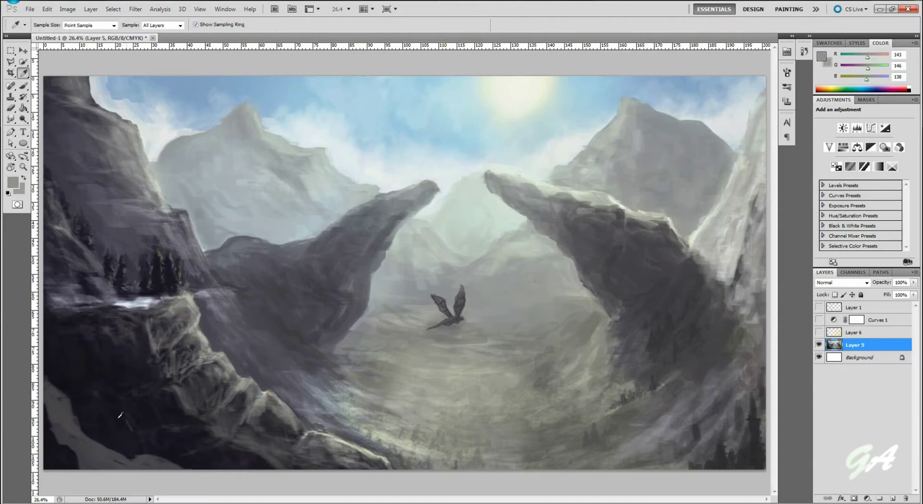
alt+click(72, 418)
drag(53, 409, 174, 457)
Tint the lower-left cliff blue-grey in Color mode, keeping its shading.
key(1)
drag(77, 351, 83, 436)
alt+click(206, 423)
drag(144, 327, 212, 461)
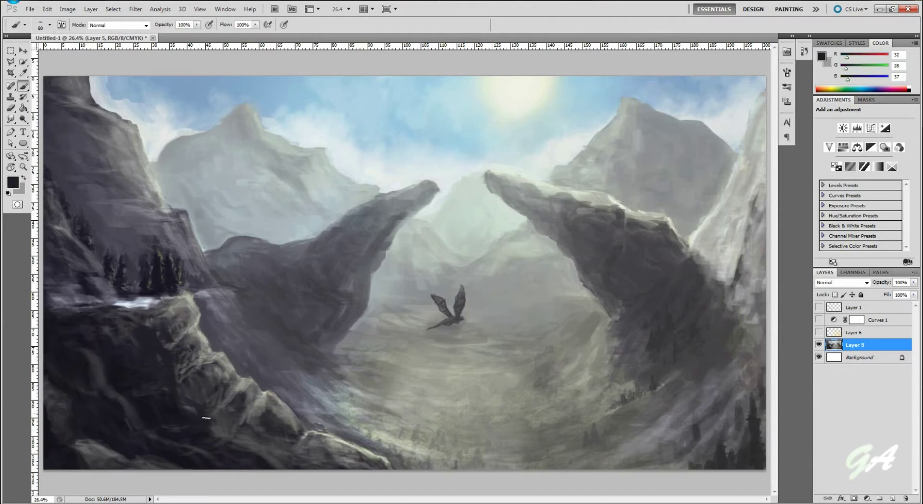
drag(202, 418, 298, 467)
key(shift+alt+c)
Add more dark textured strokes over the lower-left cliff and brighten one small spot.
alt+click(72, 332)
drag(72, 351, 217, 457)
drag(144, 327, 173, 375)
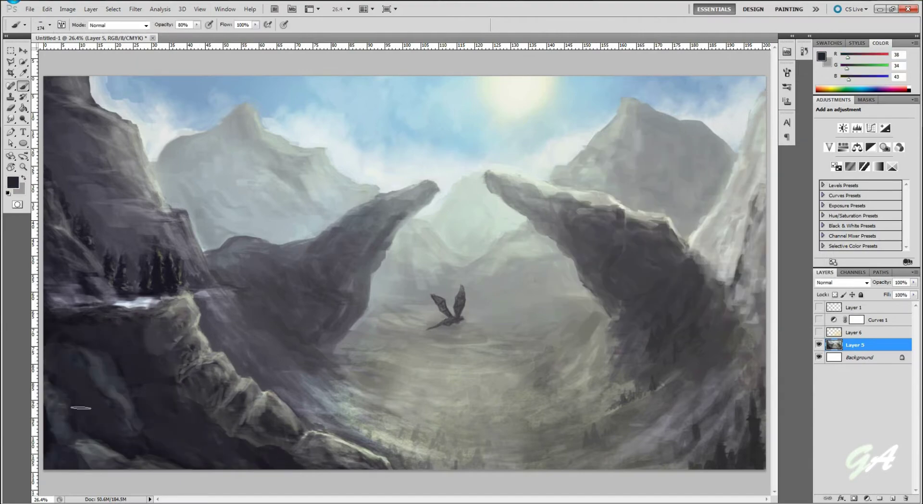
drag(106, 332, 192, 433)
drag(53, 361, 169, 433)
alt+click(257, 427)
drag(84, 380, 103, 396)
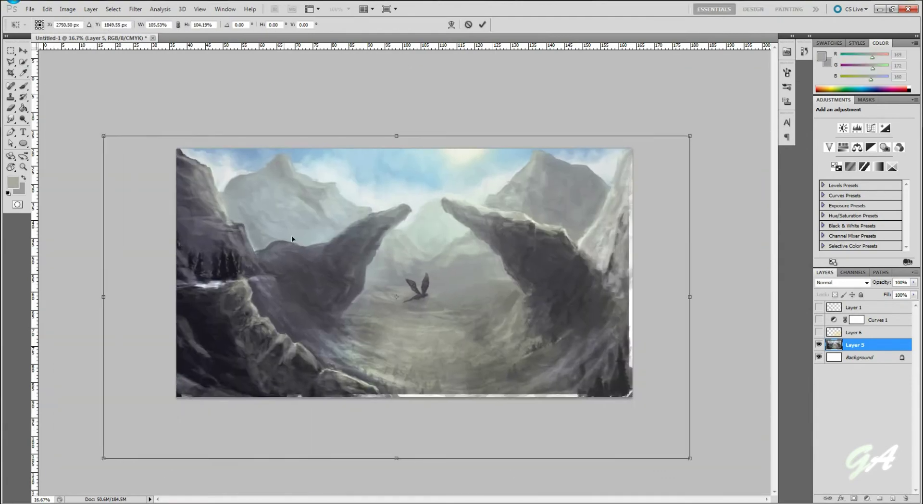
Enlarge the painting layer toward the top-left with Free Transform.
key(ctrl+t)
key(ctrl+minus)
key(ctrl+minus)
drag(125, 139, 167, 184)
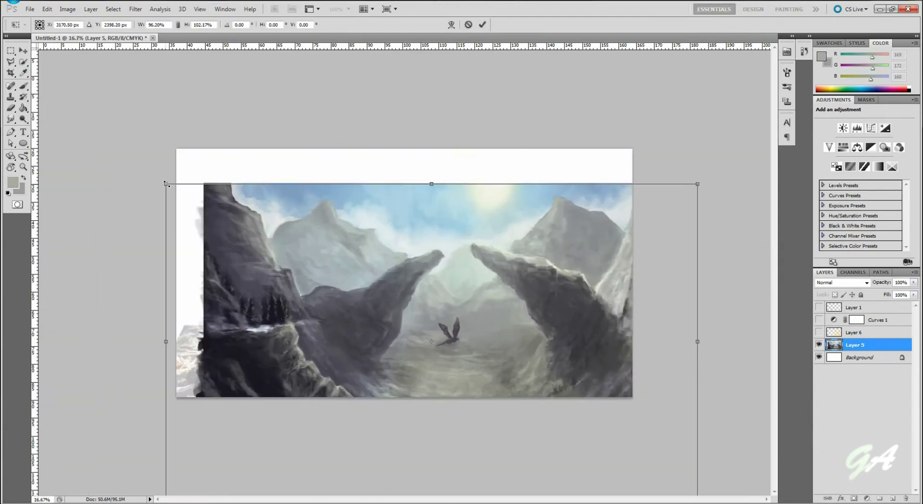
key(ctrl+plus)
key(Return)
Fill the blank left strip with dark paint and shade the left cliff face at 60% opacity.
drag(114, 380, 73, 202)
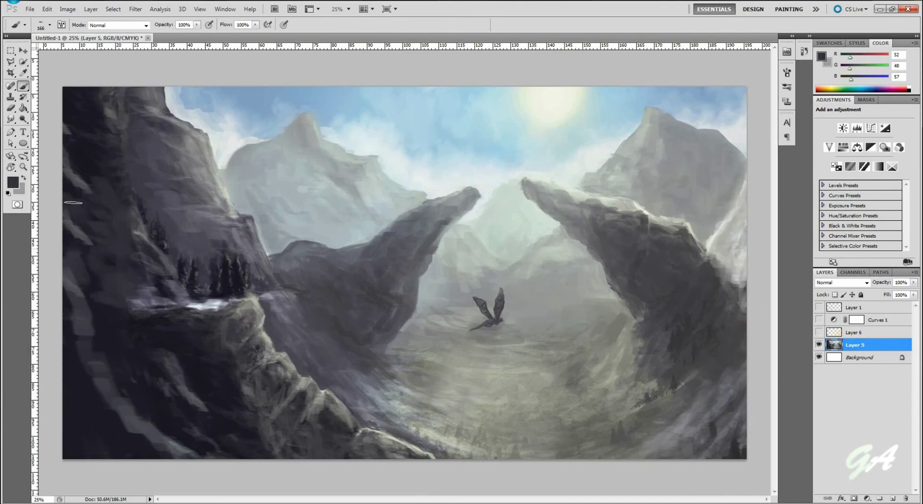
drag(96, 301, 212, 305)
click(50, 24)
drag(108, 457, 134, 438)
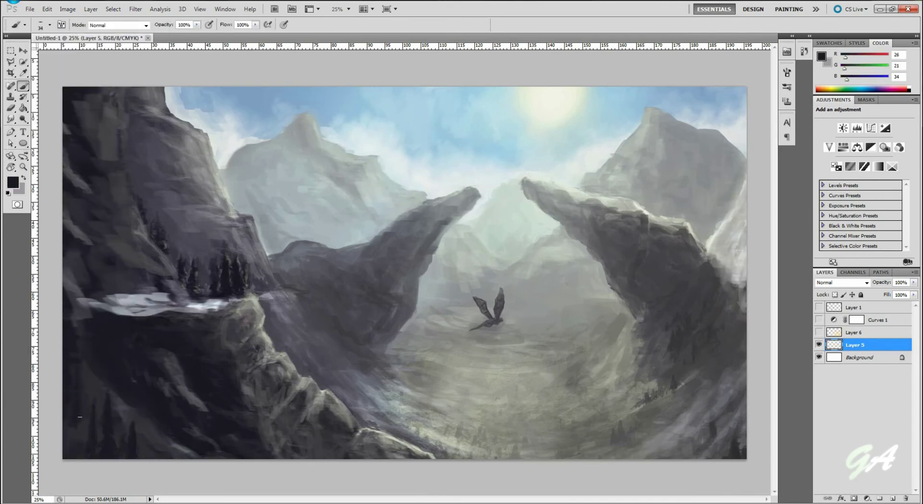
key(6)
drag(144, 163, 110, 255)
drag(106, 92, 96, 284)
drag(68, 150, 83, 288)
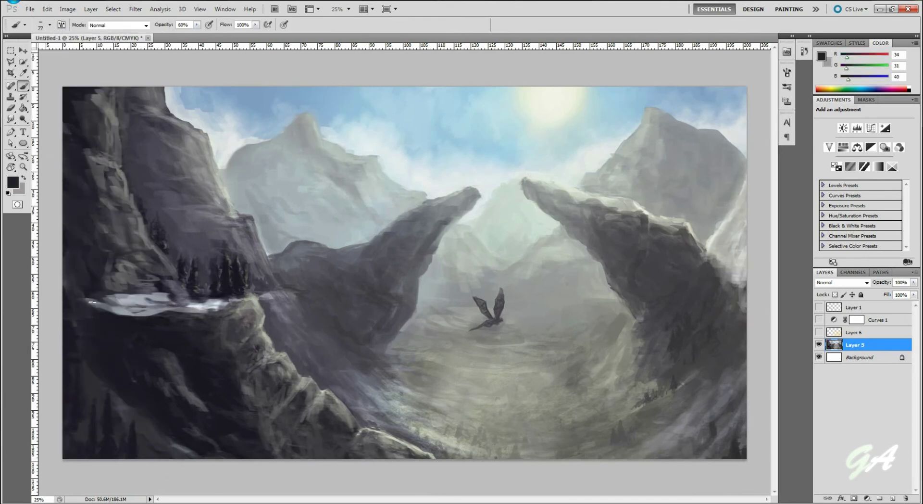
Switch to a 25-pixel brush at full opacity and paint light strokes over the lower rocky outcrop.
alt+click(96, 399)
key(0)
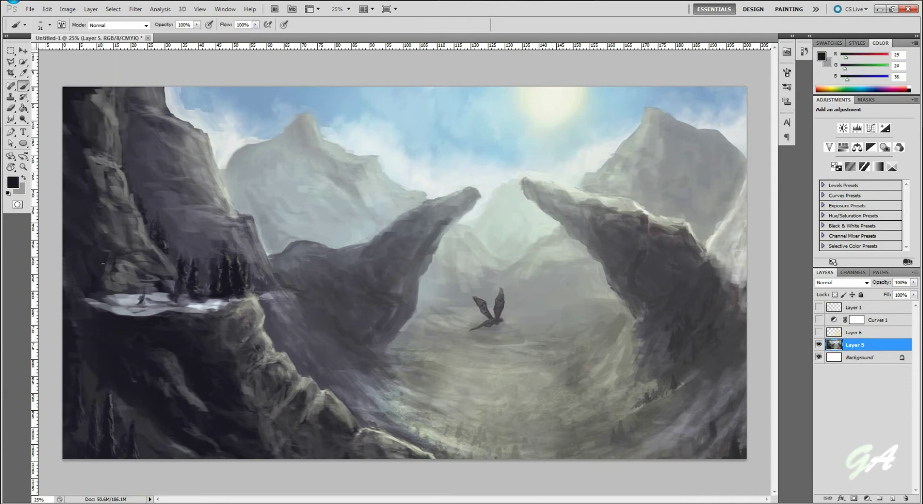
click(50, 25)
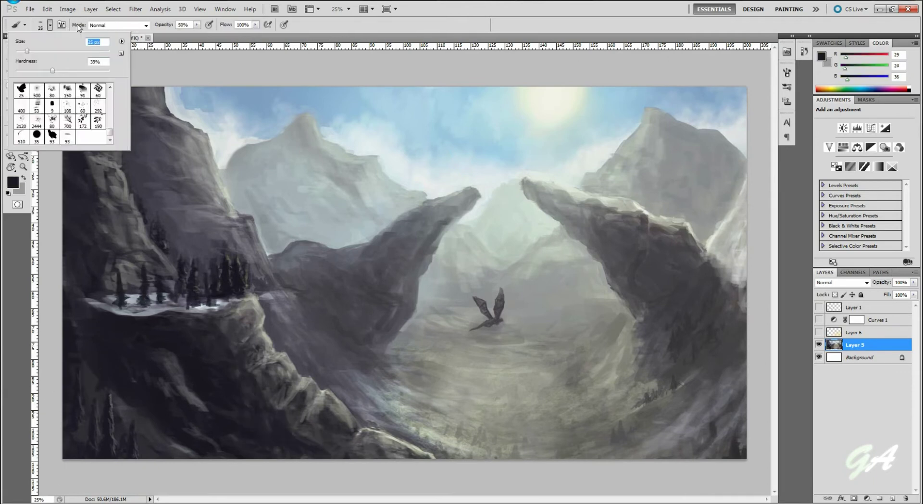
double_click(29, 58)
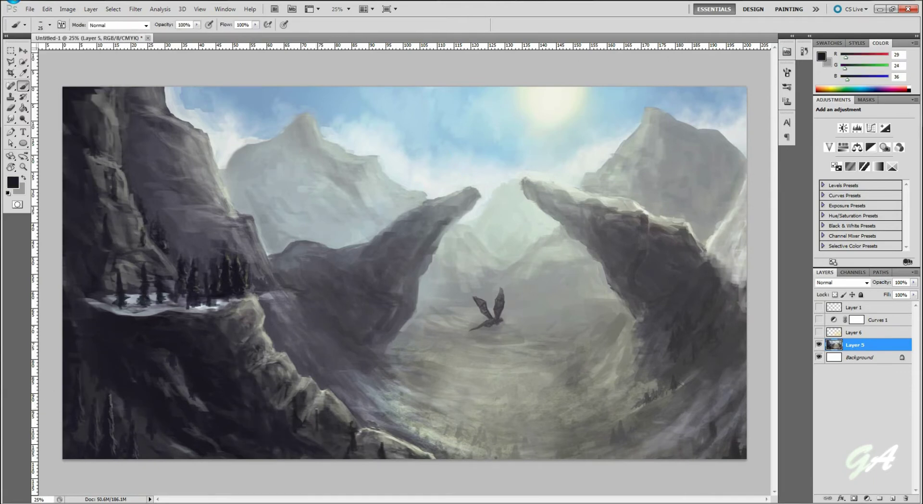
mouse_move(303, 409)
mouse_down()
mouse_move(376, 454)
mouse_move(399, 454)
mouse_move(351, 452)
mouse_up()
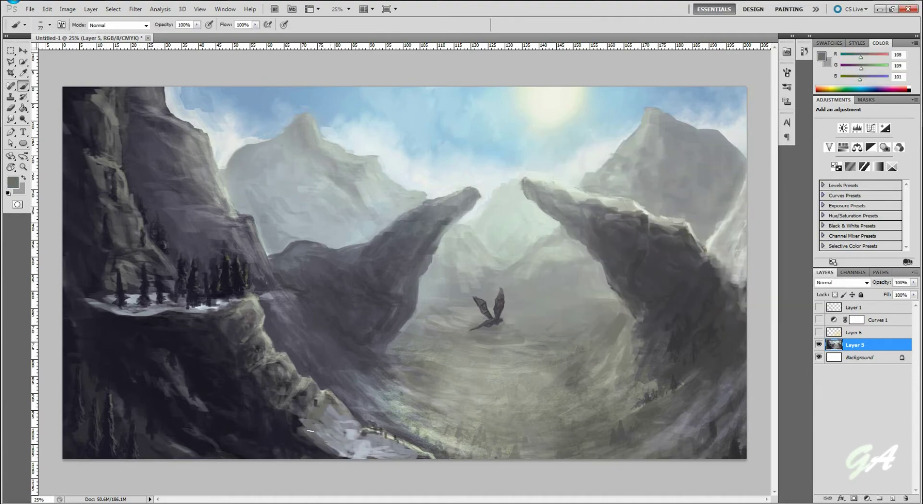
Paint lighter grey rock ledges stepping down the cliff edge at 20% opacity.
alt+click(431, 332)
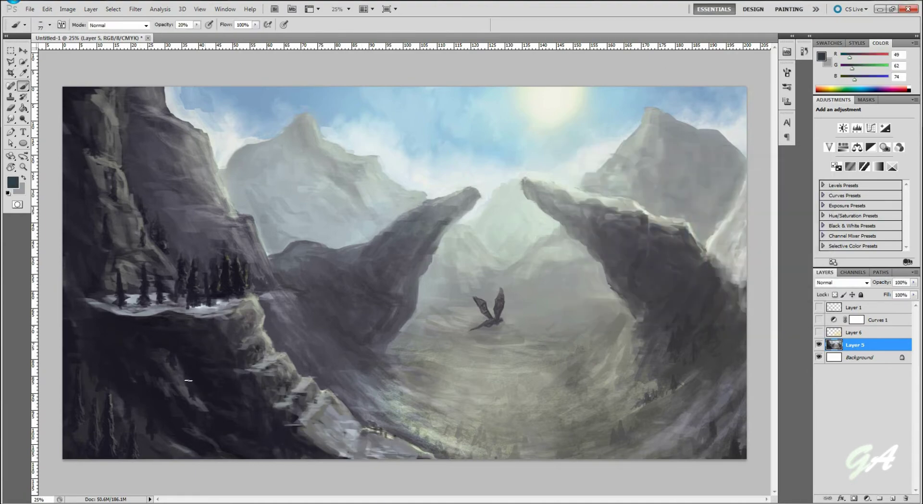
key(2)
drag(275, 341, 269, 390)
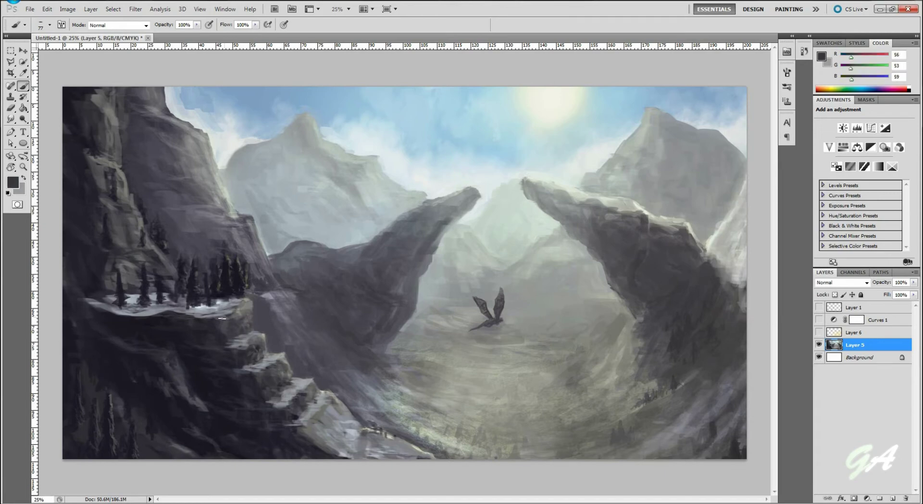
drag(231, 332, 250, 351)
Add a near-white vertical ledge stroke on the cliff with a smaller brush at 20%.
alt+click(255, 359)
key(0)
alt+click(247, 312)
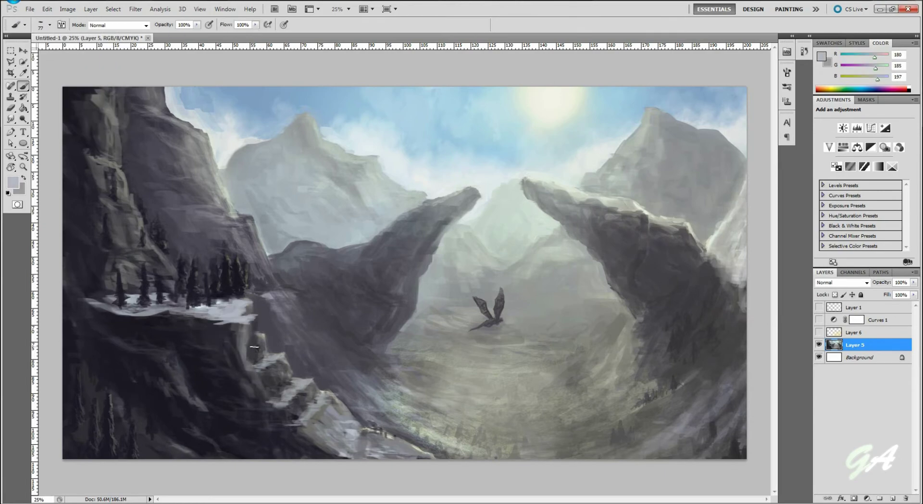
key(bracketleft)
key(bracketleft)
key(bracketleft)
key(2)
alt+click(250, 313)
mouse_move(249, 319)
mouse_down()
mouse_move(247, 345)
mouse_move(238, 327)
mouse_move(248, 305)
mouse_up()
alt+click(235, 336)
key(bracketright)
key(bracketright)
Veil the left cliff with a light grey haze at about 30% opacity.
key(2)
alt+click(347, 430)
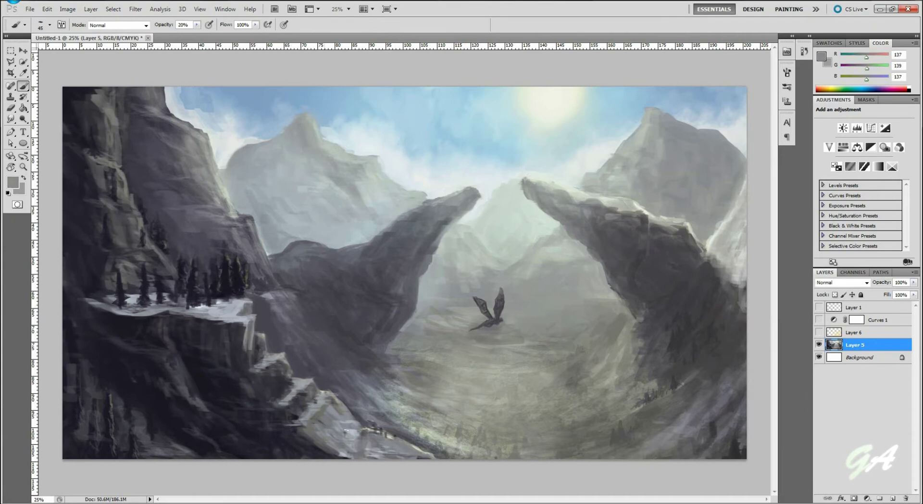
key(3)
key(bracketright)
key(bracketright)
key(bracketright)
alt+click(215, 295)
drag(140, 144, 313, 332)
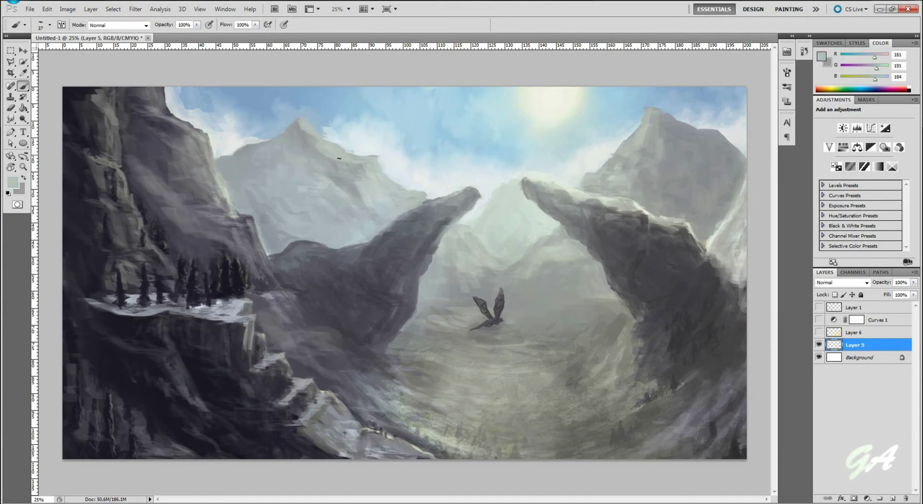
Brush pale haze over the left and right snowy mountains at 23% opacity.
alt+click(532, 103)
key(2)
key(3)
key(bracketright)
key(bracketright)
key(bracketright)
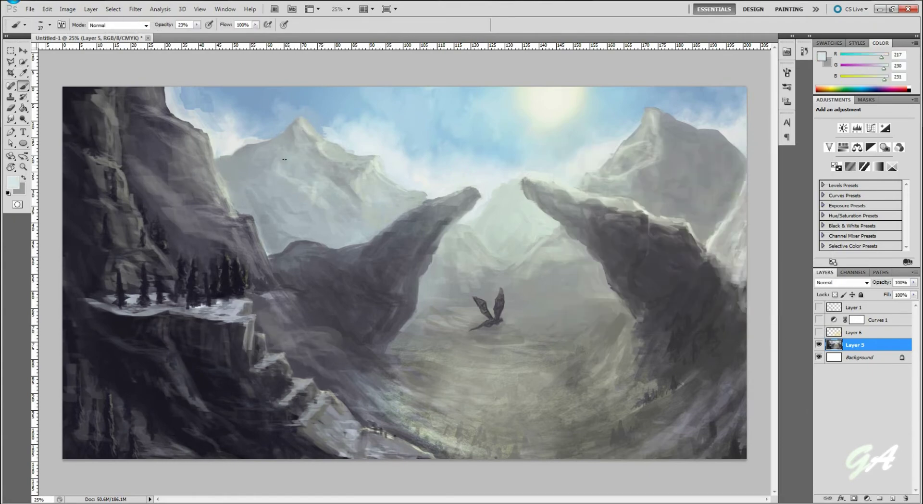
drag(308, 164, 366, 120)
drag(601, 192, 659, 110)
Paint a pale river down the valley and lighten the valley floor at 80% opacity.
alt+click(663, 163)
key(8)
alt+click(660, 127)
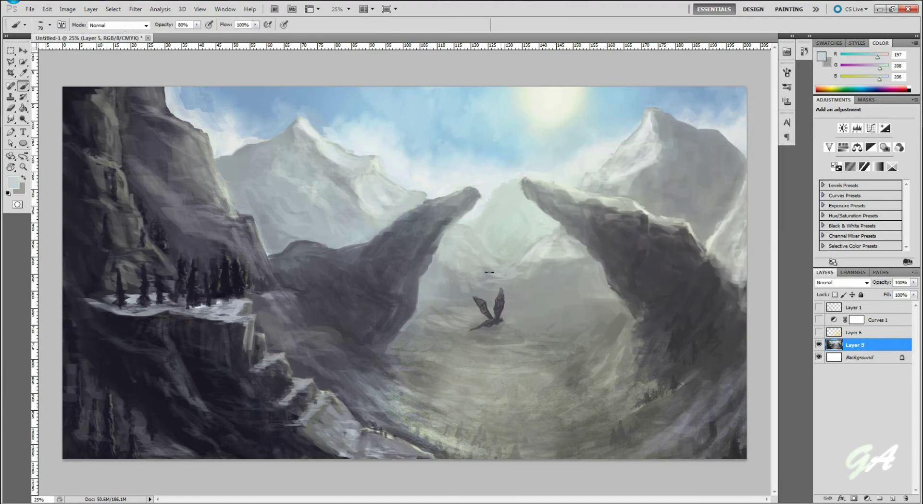
mouse_move(447, 308)
mouse_down()
mouse_move(491, 457)
mouse_move(572, 418)
mouse_up()
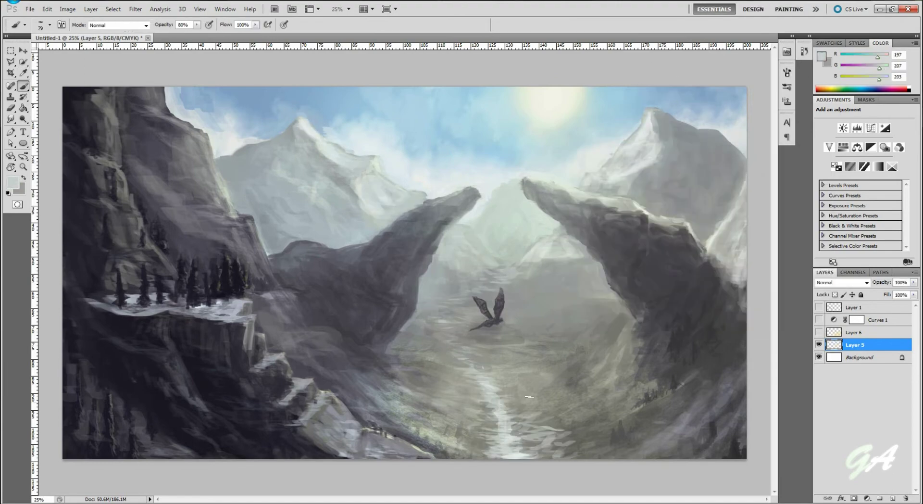
drag(496, 452, 404, 385)
drag(549, 423, 597, 390)
Paint a small dark pine tree on the lower-left ledge with a small brush.
alt+click(523, 410)
key(bracketleft)
key(bracketleft)
key(bracketleft)
key(2)
alt+click(106, 437)
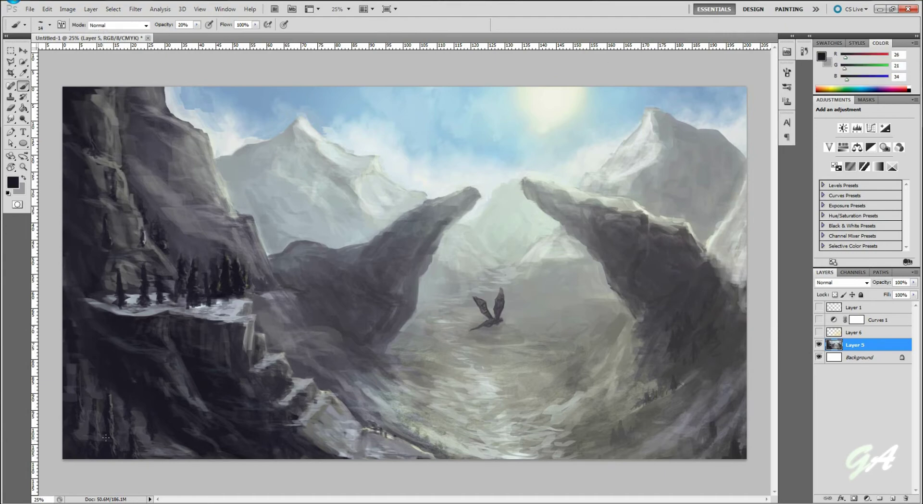
key(bracketright)
key(bracketright)
key(bracketright)
alt+click(93, 426)
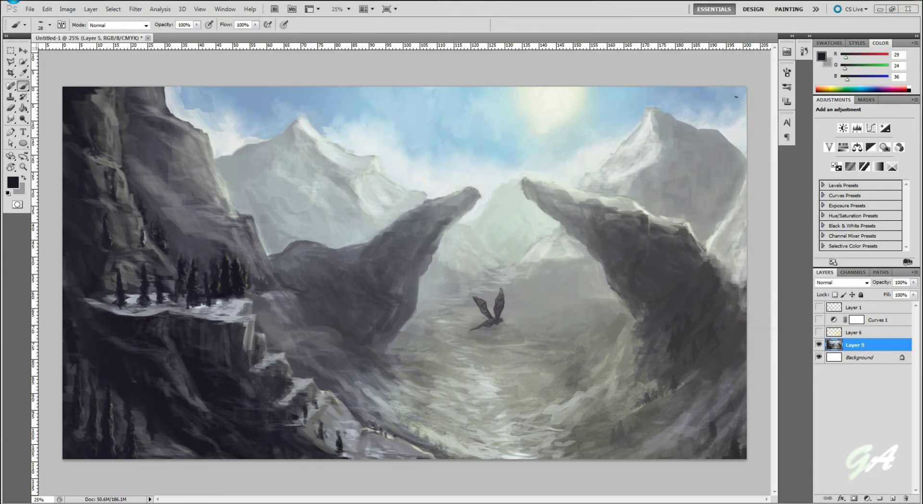
mouse_move(226, 317)
mouse_down()
mouse_move(230, 299)
mouse_move(215, 299)
mouse_up()
Sample darker tree and pale sky-blue tones at 70% opacity and open the Curves dialog.
key(bracketright)
key(bracketright)
alt+click(209, 255)
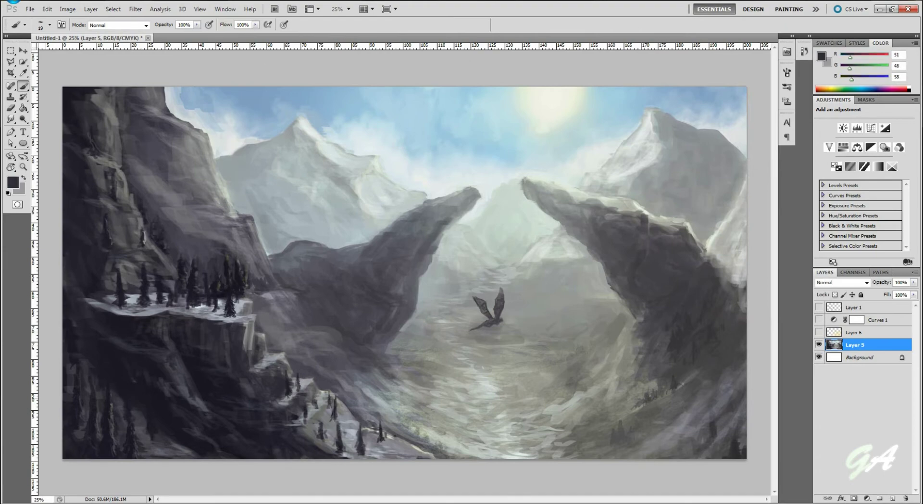
key(7)
alt+click(105, 427)
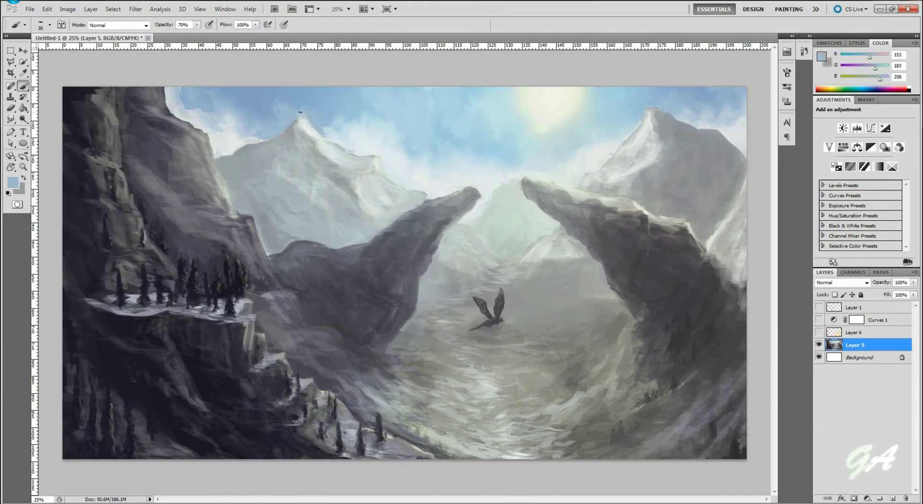
alt+click(324, 110)
key(ctrl+m)
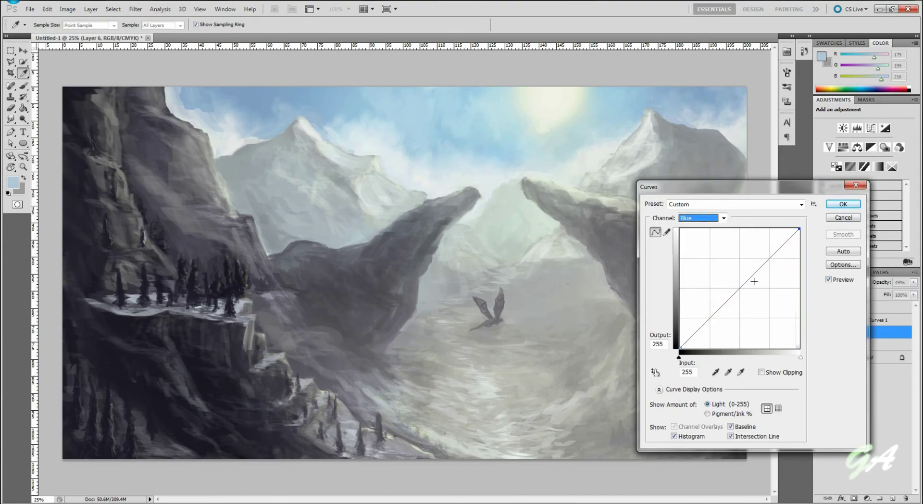
Cancel Curves, delete the hidden Layer 6, and brush faint pale cyan strokes on the painting.
key(Escape)
alt+click(534, 181)
click(13, 182)
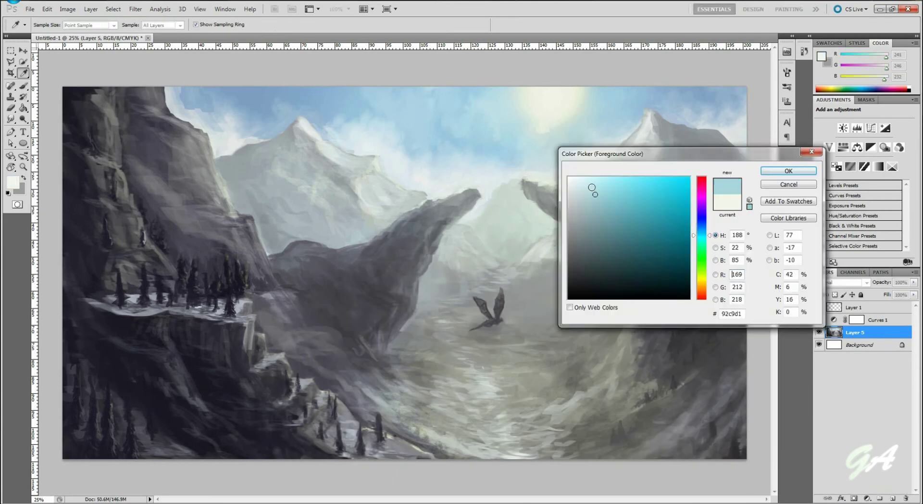
click(791, 173)
key(bracketright)
key(bracketright)
mouse_move(411, 316)
mouse_down()
mouse_move(398, 285)
mouse_move(427, 234)
mouse_move(476, 193)
mouse_up()
At 80% opacity, darken the rock arch tips and paint a pale peak between the arches.
key(8)
alt+click(616, 245)
drag(526, 184, 547, 186)
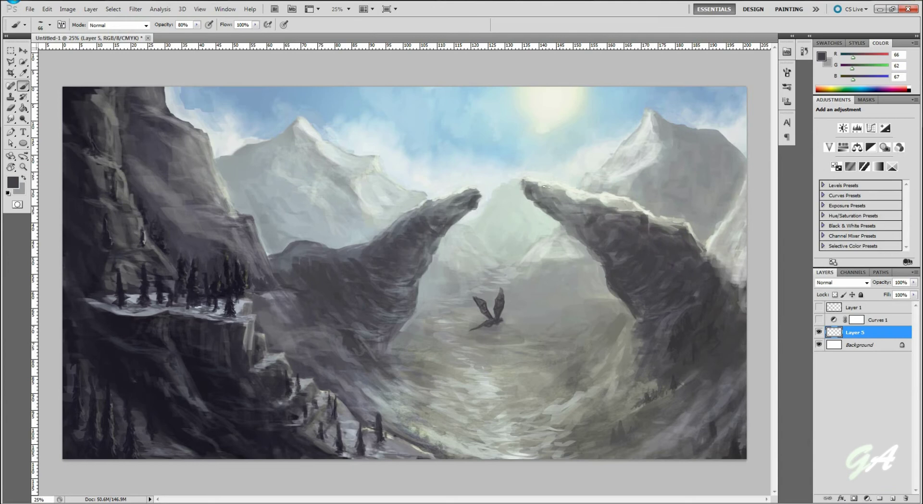
alt+click(501, 185)
drag(481, 221, 529, 197)
drag(476, 250, 539, 212)
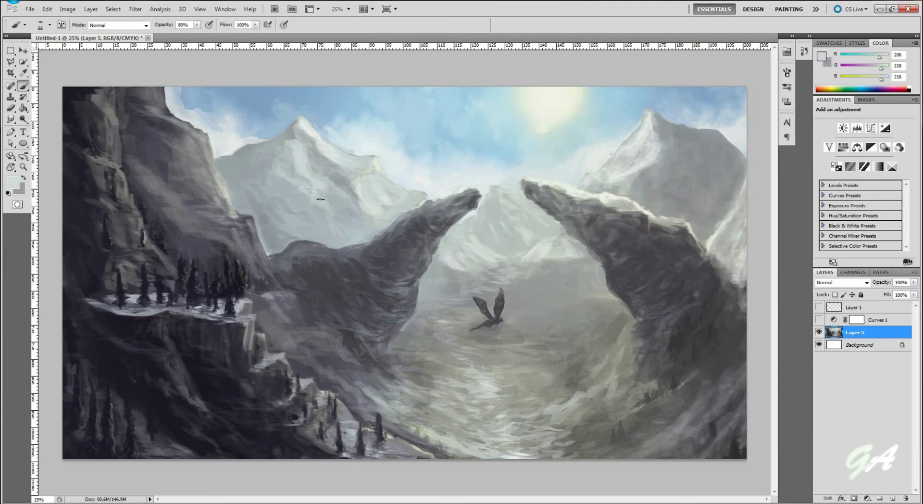
Brighten the left and right mountains, shade the central rock's lower left, and add bottom snow.
drag(320, 199, 288, 218)
drag(654, 202, 704, 172)
alt+click(398, 359)
mouse_move(392, 346)
mouse_down()
mouse_move(305, 361)
mouse_move(319, 387)
mouse_up()
key(9)
alt+click(299, 376)
drag(389, 453, 433, 440)
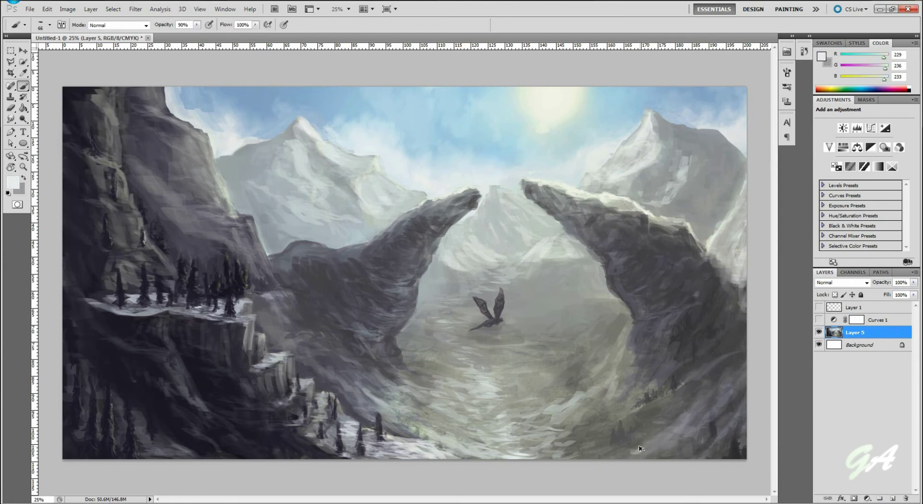
Sample a dark grey and, at full opacity with a small brush, paint a thin hanging vine from the arch.
key(8)
alt+click(151, 450)
alt+click(151, 451)
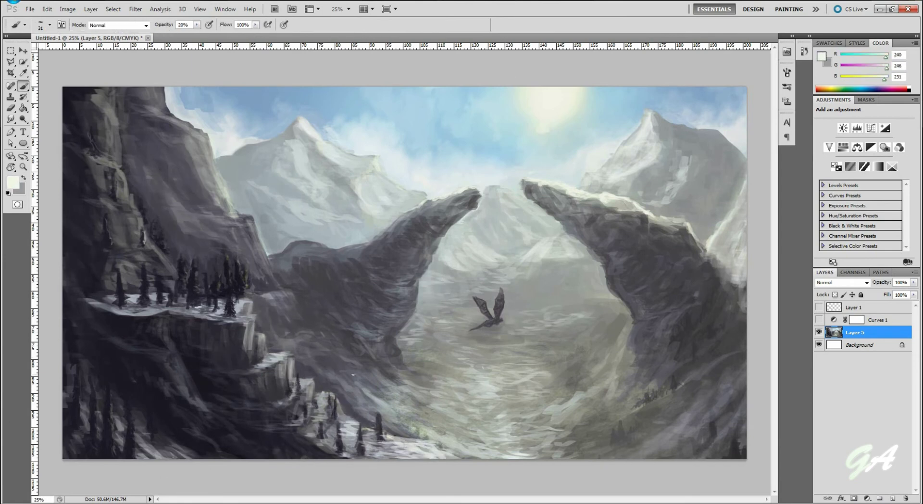
key(3)
alt+click(373, 239)
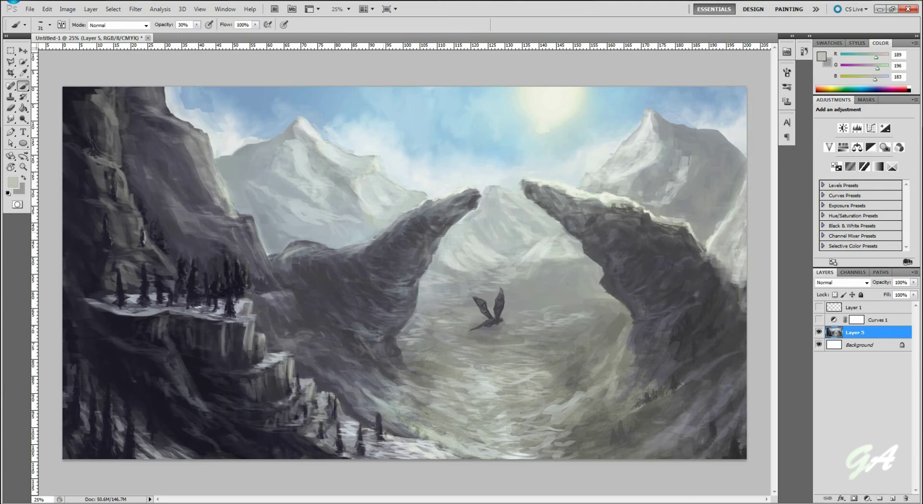
key(8)
alt+click(374, 245)
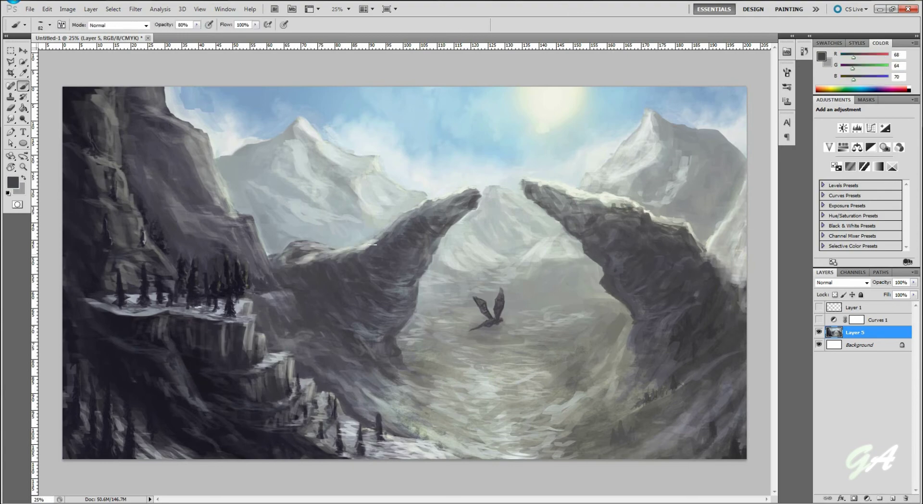
key(0)
alt+click(449, 279)
key(bracketleft)
drag(452, 192, 456, 244)
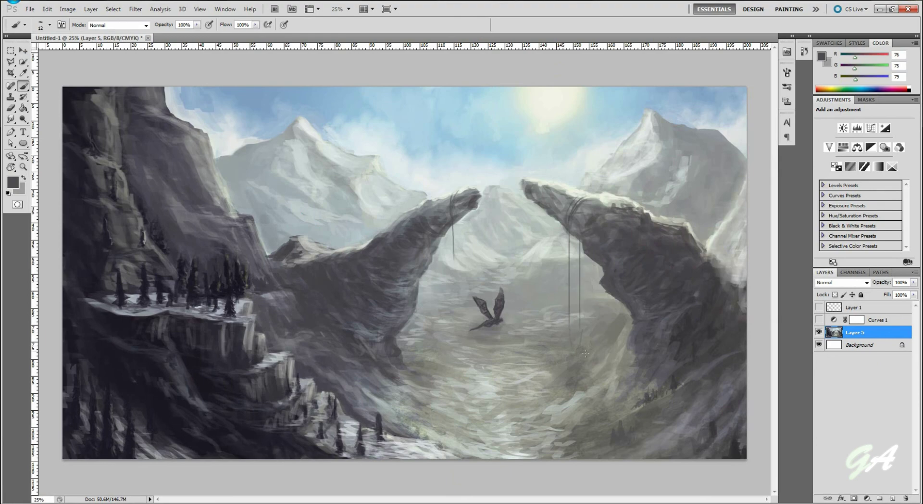
Zoom in and pan to check details, sampling a dark grey and enlarging the brush slightly.
scroll(586, 354, up, 1)
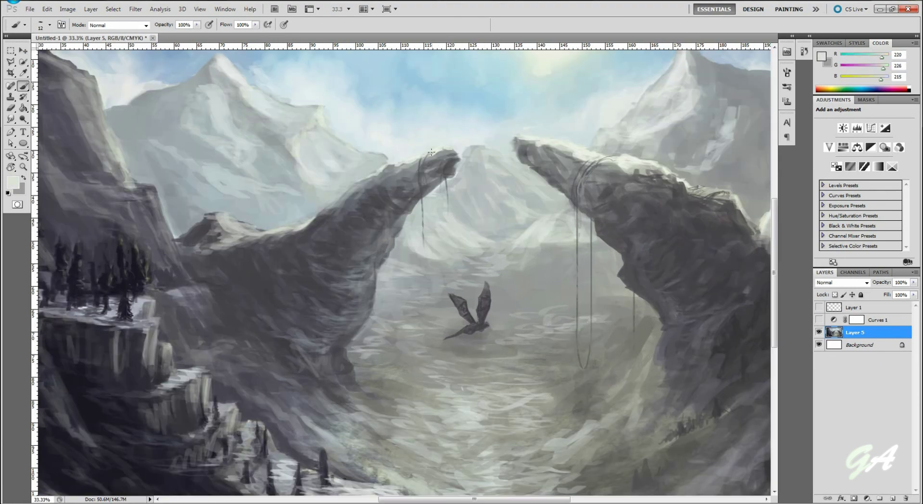
drag(431, 152, 468, 158)
alt+click(223, 259)
key(bracketright)
scroll(325, 339, down, 1)
scroll(326, 340, up, 1)
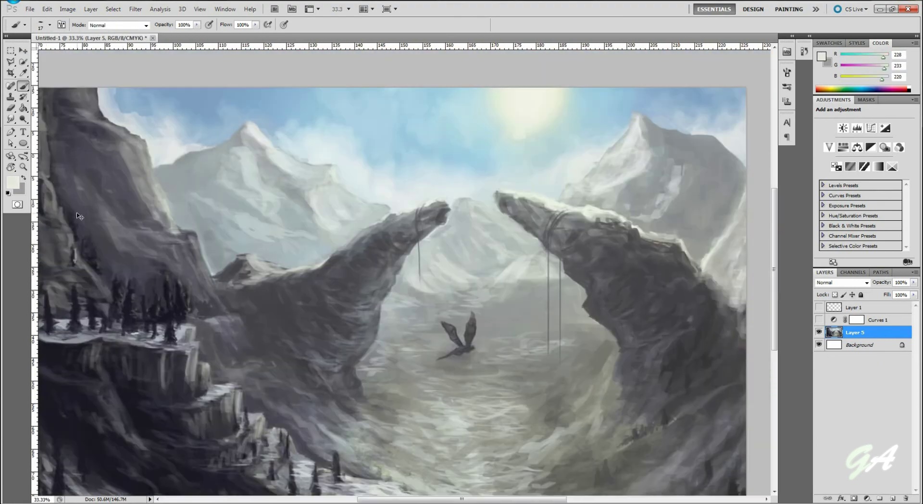
scroll(464, 244, up, 2)
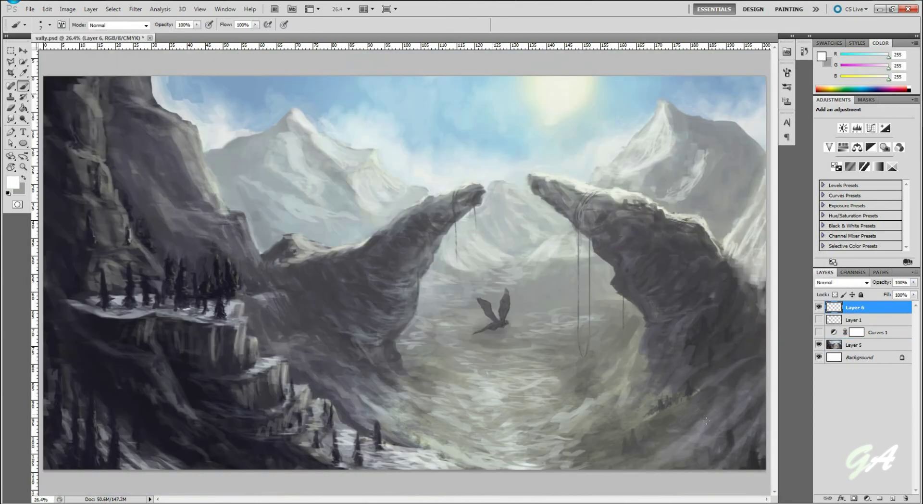